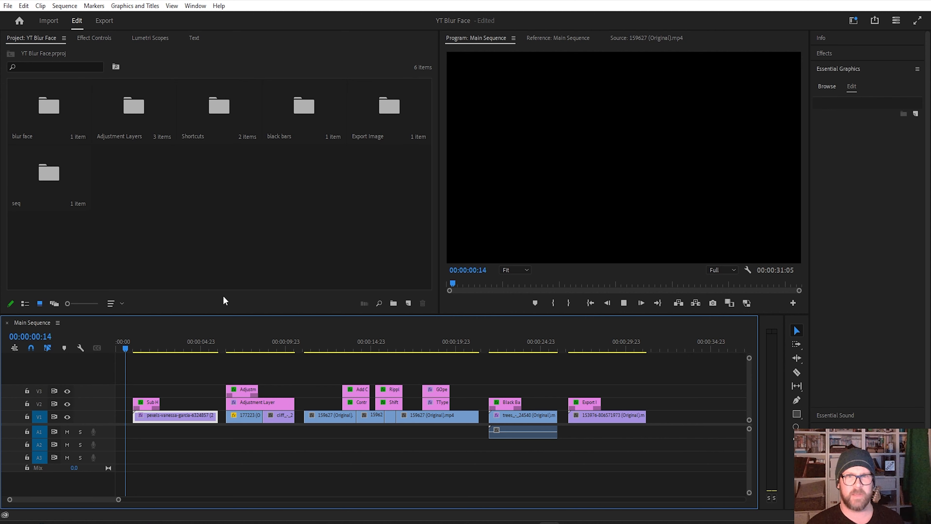
Step: Play back the first clip with the blurred face up to about 00:00:04:19 and show its effect settings
{"action": "key", "text": "space"}
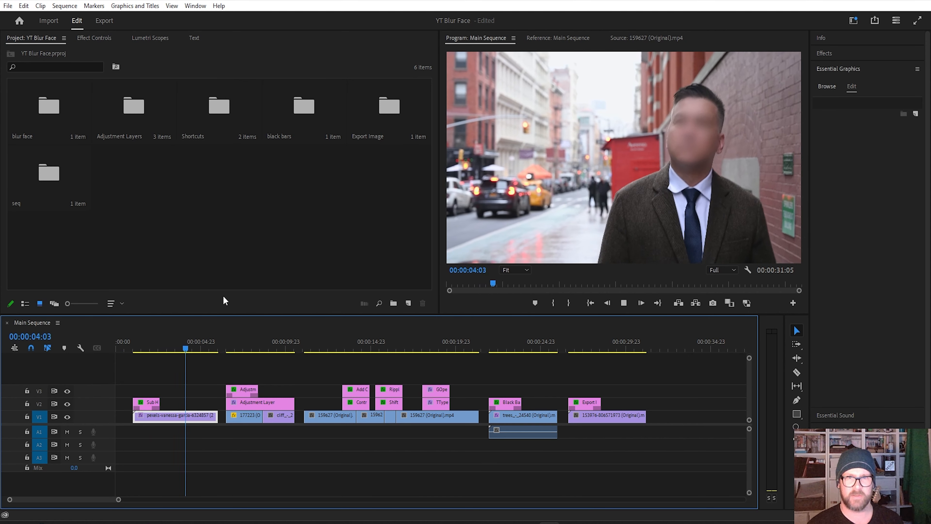
{"action": "key", "text": "space"}
{"action": "mouse_move", "coordinate": [186, 353]}
{"action": "left_mouse_down"}
{"action": "mouse_move", "coordinate": [197, 349]}
{"action": "mouse_move", "coordinate": [167, 342]}
{"action": "mouse_move", "coordinate": [197, 346]}
{"action": "left_mouse_up"}
{"action": "left_click", "coordinate": [94, 38]}
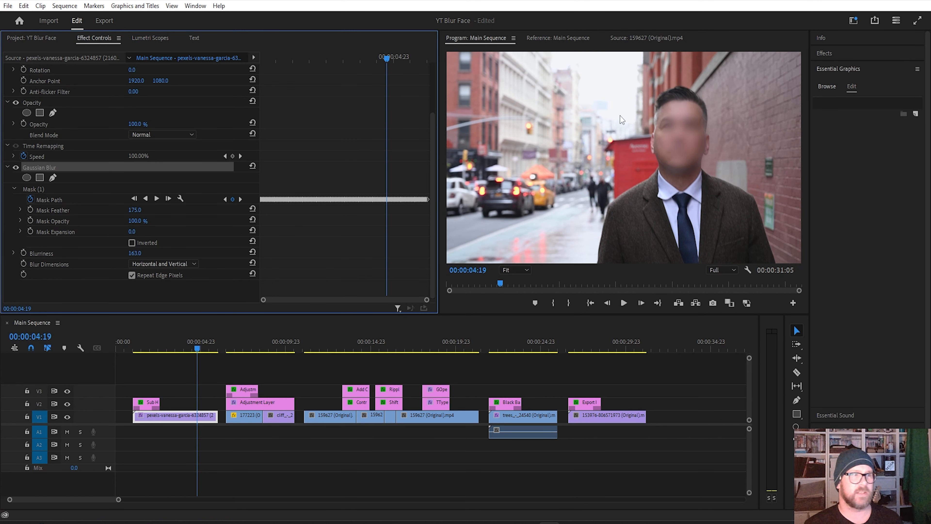
Step: Search the effects library for "blur" and select the Gaussian Blur video effect
{"action": "left_click", "coordinate": [824, 54]}
{"action": "left_click_drag", "start_coordinate": [848, 67], "coordinate": [764, 72]}
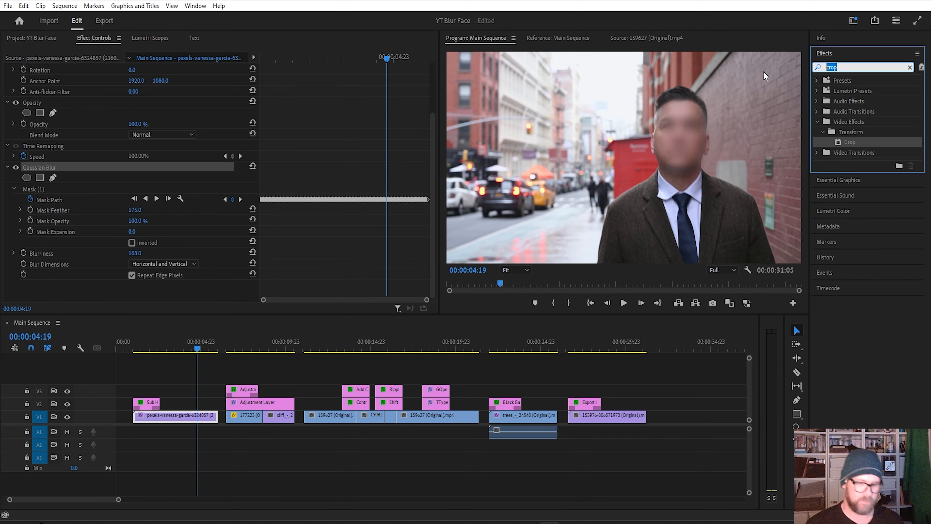
{"action": "type", "text": "blur"}
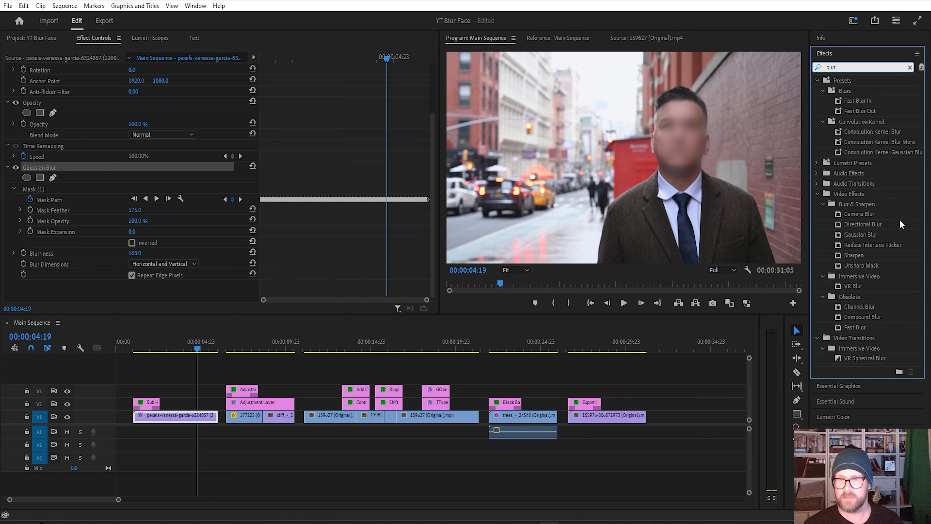
{"action": "left_click", "coordinate": [870, 238]}
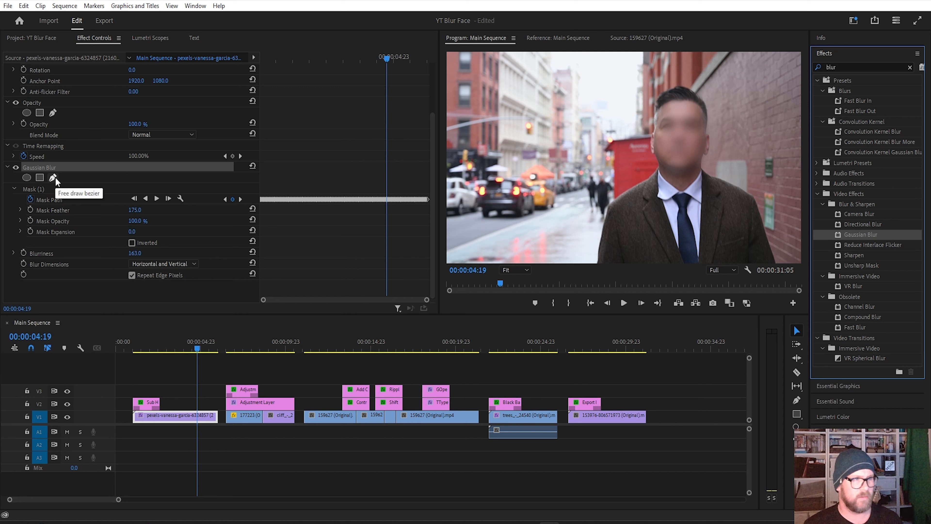
Step: Reshape the Gaussian Blur mask around both sides of the man's face at 00:00:04:21 and track it forward
{"action": "left_click_drag", "start_coordinate": [305, 58], "coordinate": [225, 91]}
{"action": "left_click", "coordinate": [67, 190]}
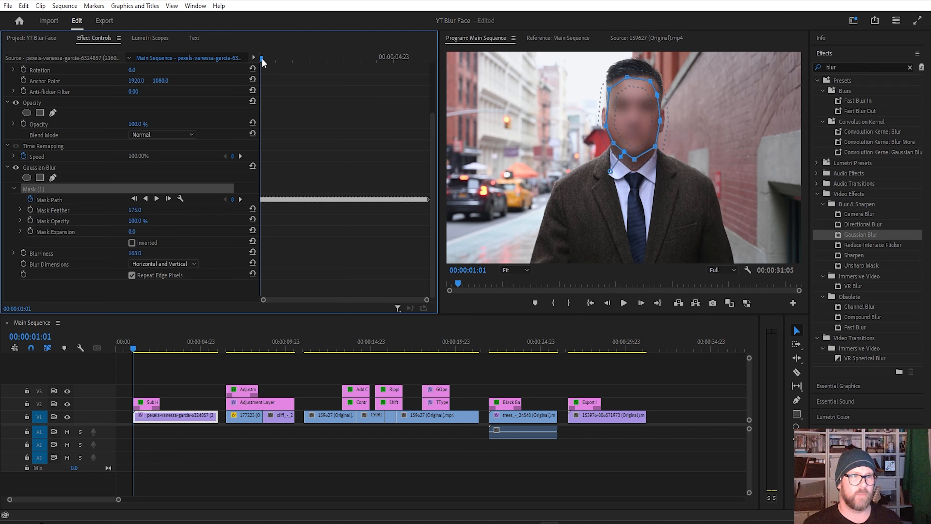
{"action": "left_click_drag", "start_coordinate": [262, 58], "coordinate": [391, 80]}
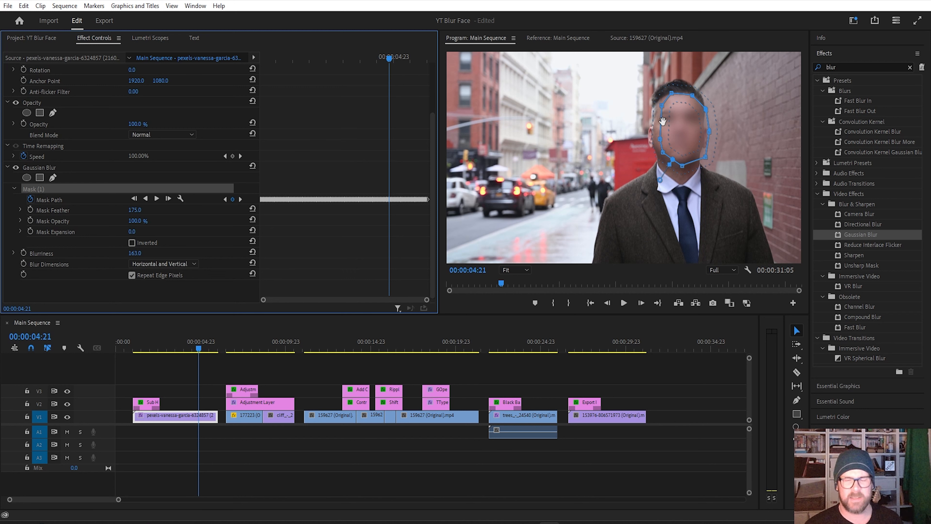
{"action": "left_click", "coordinate": [662, 106]}
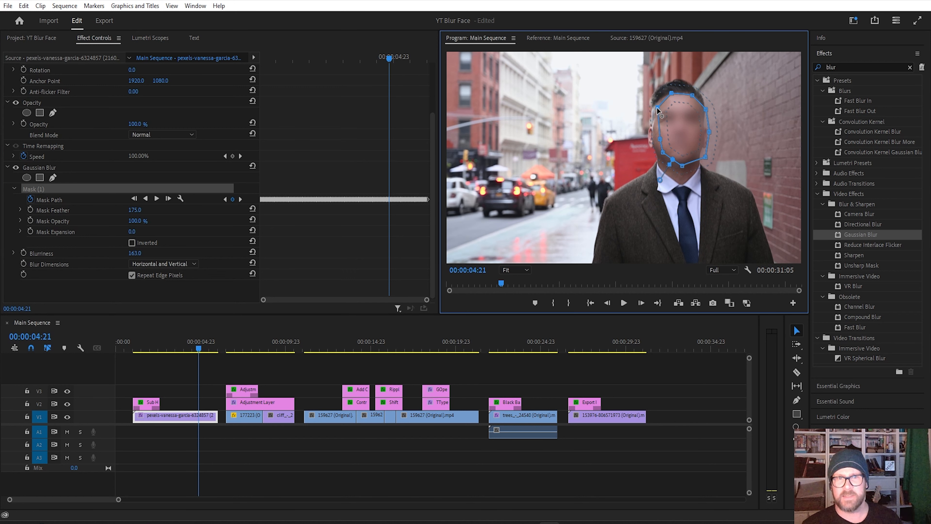
{"action": "left_click_drag", "start_coordinate": [660, 139], "coordinate": [659, 158]}
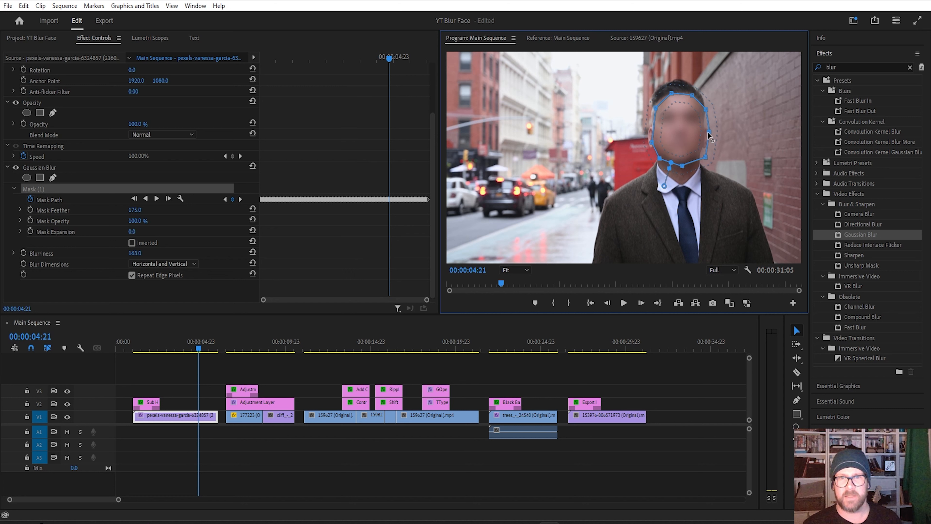
{"action": "left_click_drag", "start_coordinate": [707, 133], "coordinate": [698, 160]}
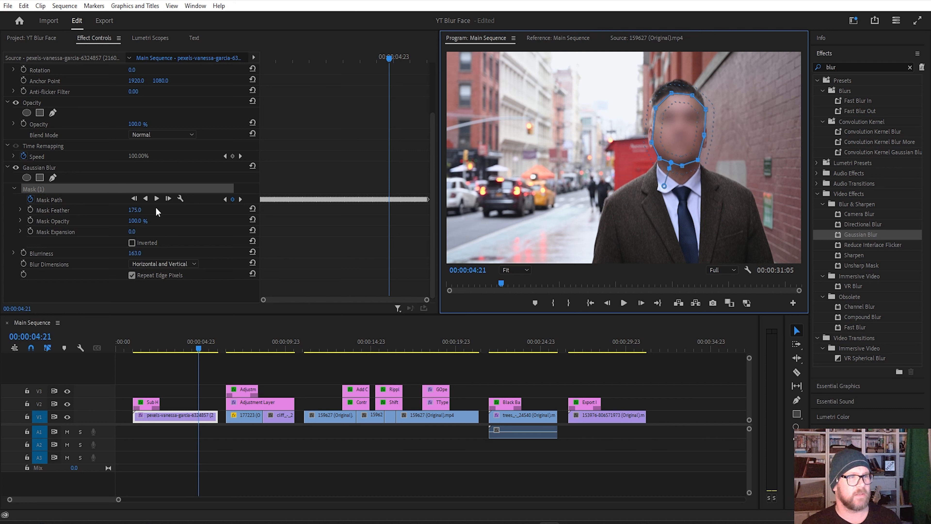
{"action": "left_click", "coordinate": [157, 199]}
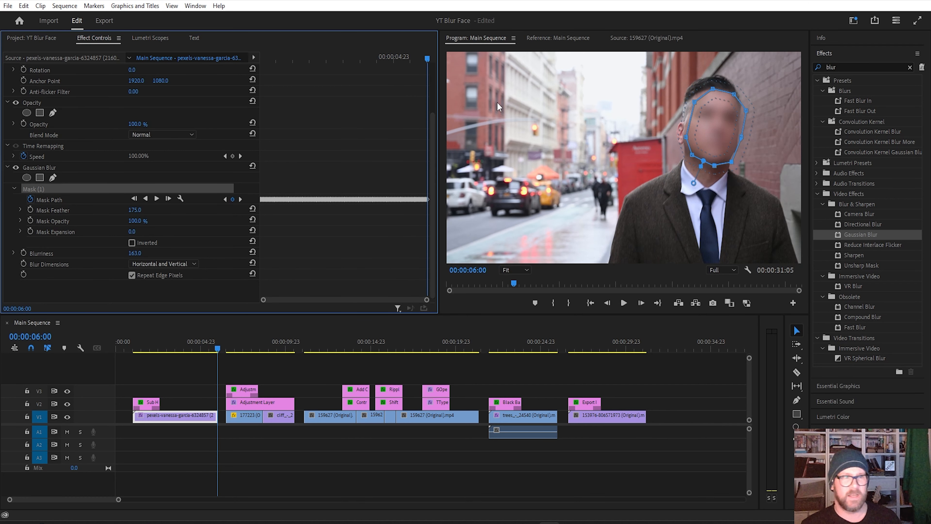
Step: At 00:00:02:10, try a feather of 10 on the face blur mask and settle on 164
{"action": "left_click_drag", "start_coordinate": [359, 59], "coordinate": [307, 58]}
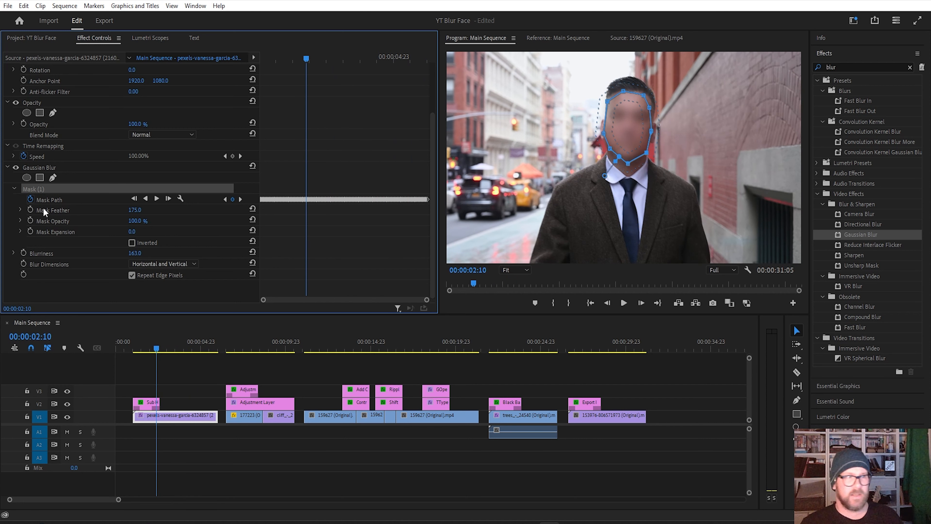
{"action": "left_click_drag", "start_coordinate": [135, 209], "coordinate": [125, 210]}
{"action": "left_click", "coordinate": [143, 211]}
{"action": "type", "text": "10"}
{"action": "key", "text": "Return"}
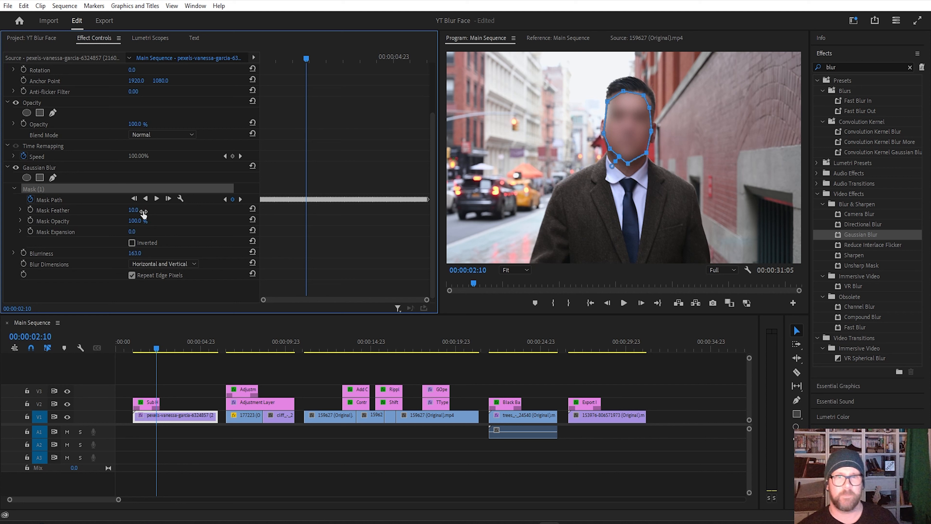
{"action": "left_click", "coordinate": [133, 170]}
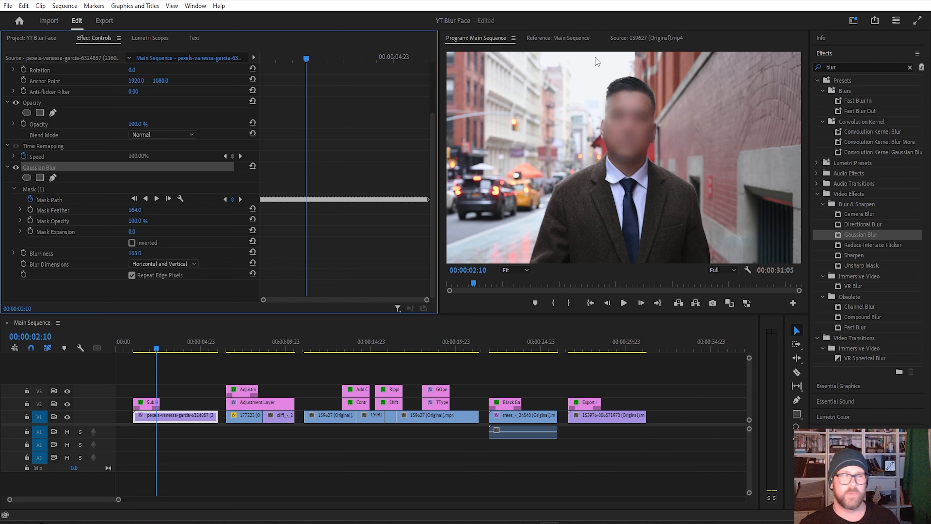
Step: Play the face clip from its start to check the tracked, feathered blur
{"action": "left_click_drag", "start_coordinate": [305, 62], "coordinate": [256, 58]}
{"action": "key", "text": "space"}
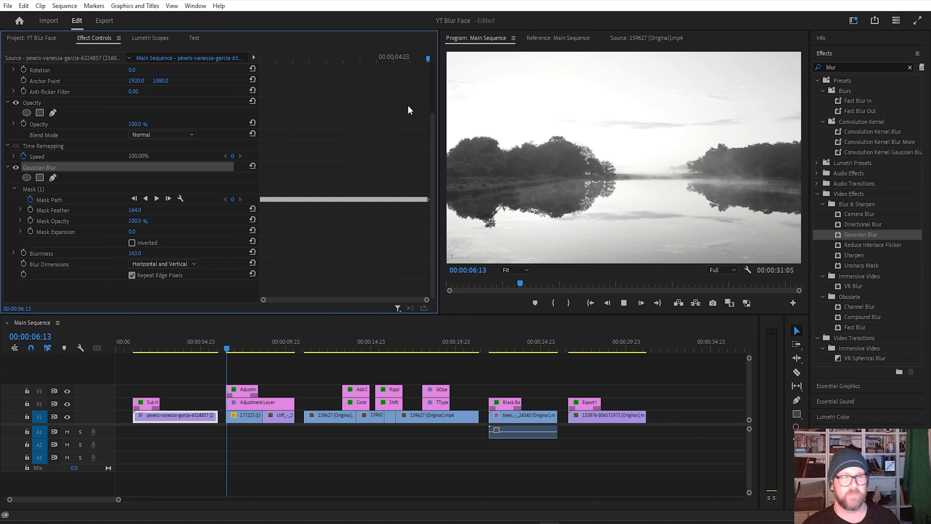
{"action": "key", "text": "space"}
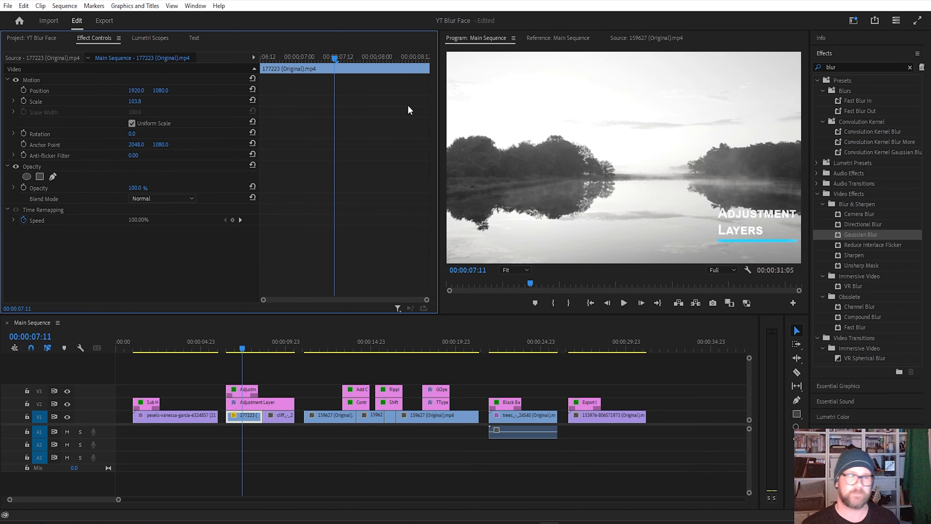
Step: Play the adjustment layer section from 00:00:06:12 through the lake clip into the cliff clip
{"action": "left_click", "coordinate": [241, 347]}
{"action": "left_click_drag", "start_coordinate": [242, 349], "coordinate": [228, 340]}
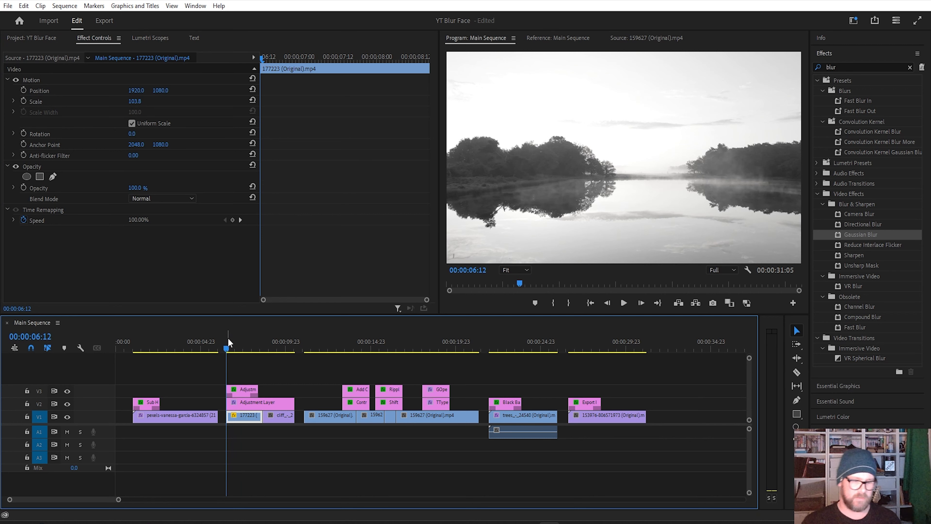
{"action": "key", "text": "space"}
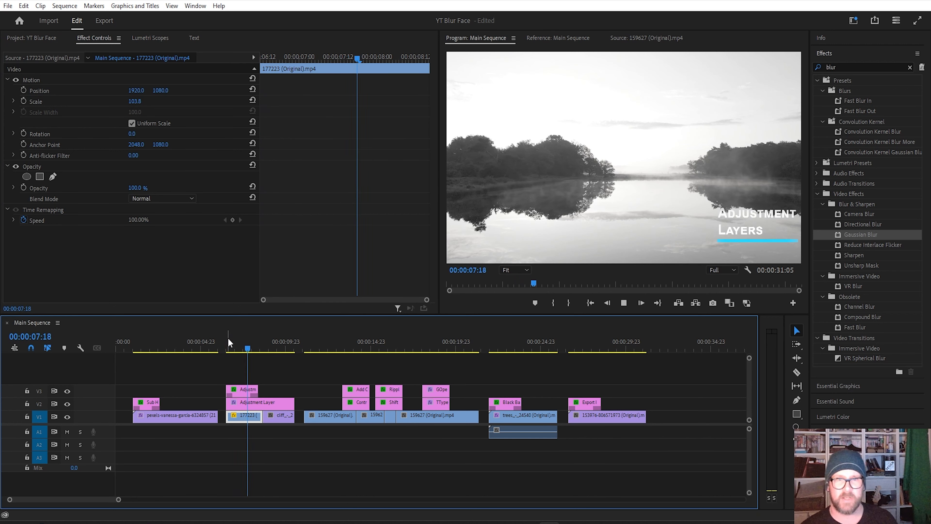
{"action": "key", "text": "space"}
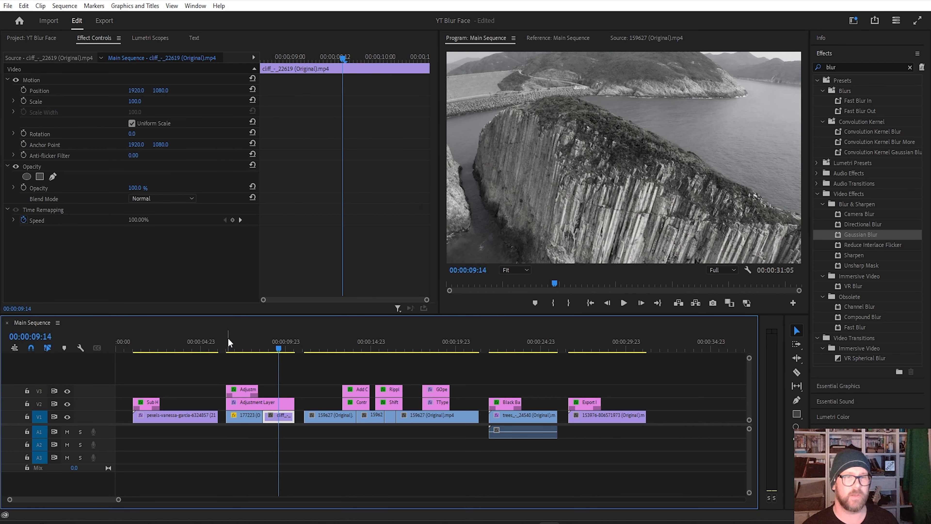
Step: Hide track V2 to compare the lake footage without its adjustment layer, and show the track again
{"action": "left_click", "coordinate": [261, 403]}
{"action": "left_click_drag", "start_coordinate": [279, 339], "coordinate": [245, 338]}
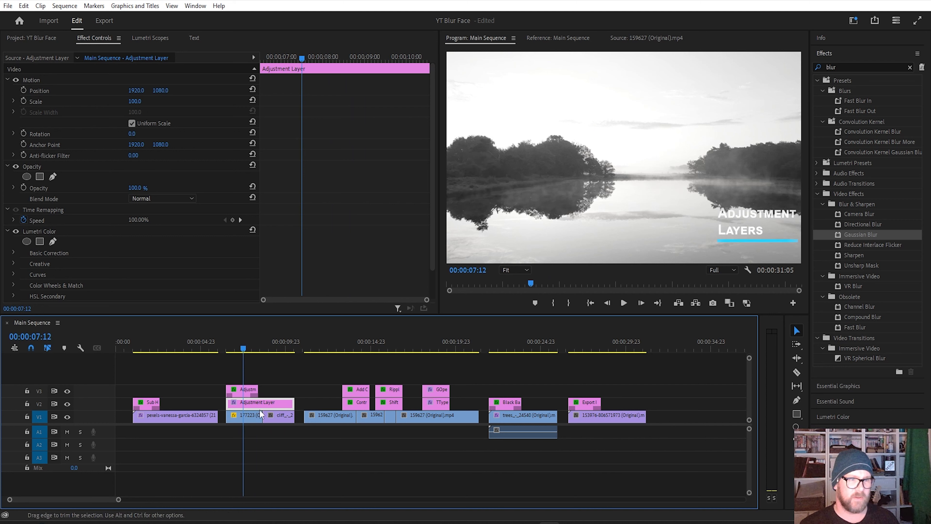
{"action": "left_click", "coordinate": [67, 404]}
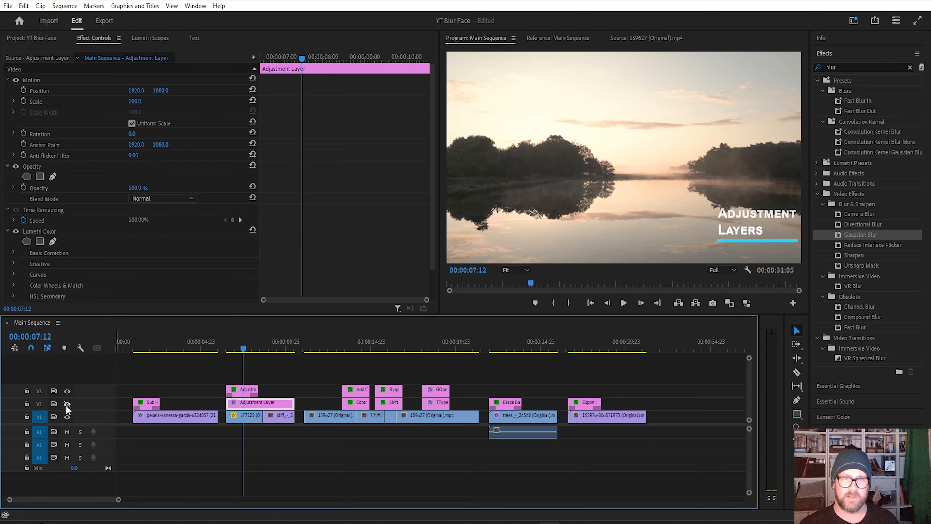
{"action": "mouse_move", "coordinate": [246, 346]}
{"action": "left_mouse_down"}
{"action": "mouse_move", "coordinate": [277, 347]}
{"action": "mouse_move", "coordinate": [252, 347]}
{"action": "left_mouse_up"}
{"action": "left_click", "coordinate": [67, 403]}
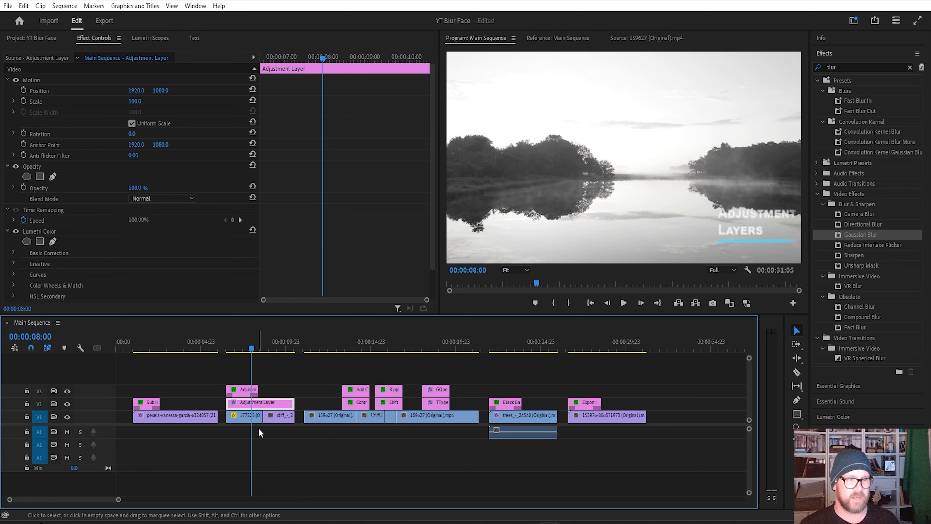
Step: Raise the Lumetri Color saturation of the 177223 lake clip to 119.5 and reset it to 100
{"action": "left_click", "coordinate": [237, 421]}
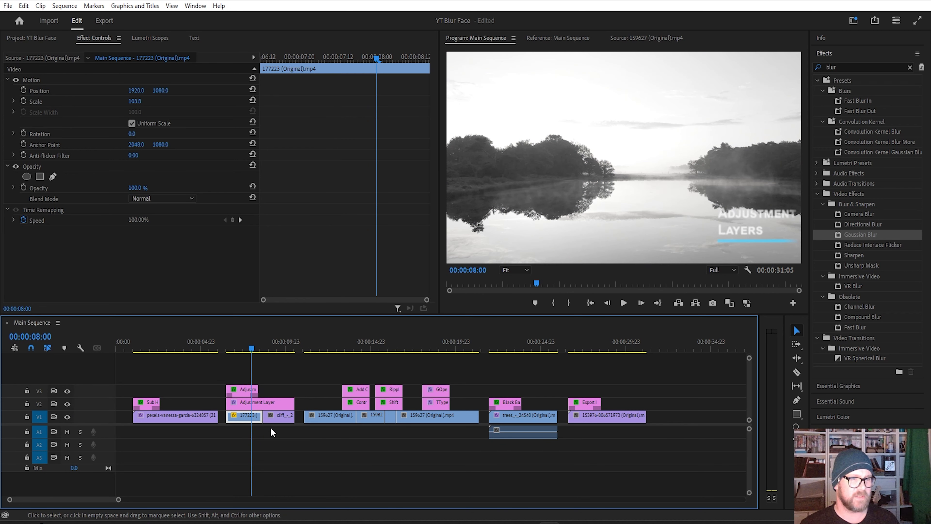
{"action": "left_click", "coordinate": [844, 55]}
{"action": "left_click", "coordinate": [833, 100]}
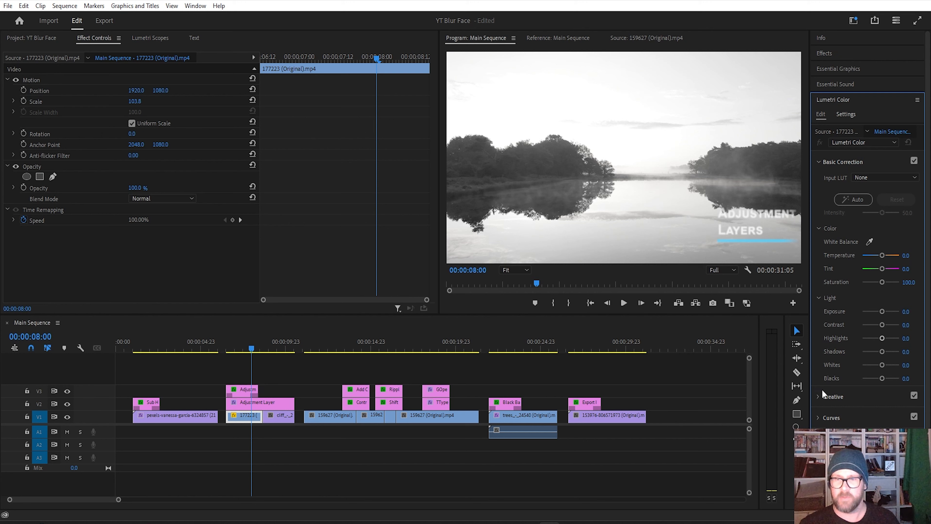
{"action": "mouse_move", "coordinate": [882, 283]}
{"action": "left_mouse_down"}
{"action": "mouse_move", "coordinate": [861, 287]}
{"action": "mouse_move", "coordinate": [885, 287]}
{"action": "left_mouse_up"}
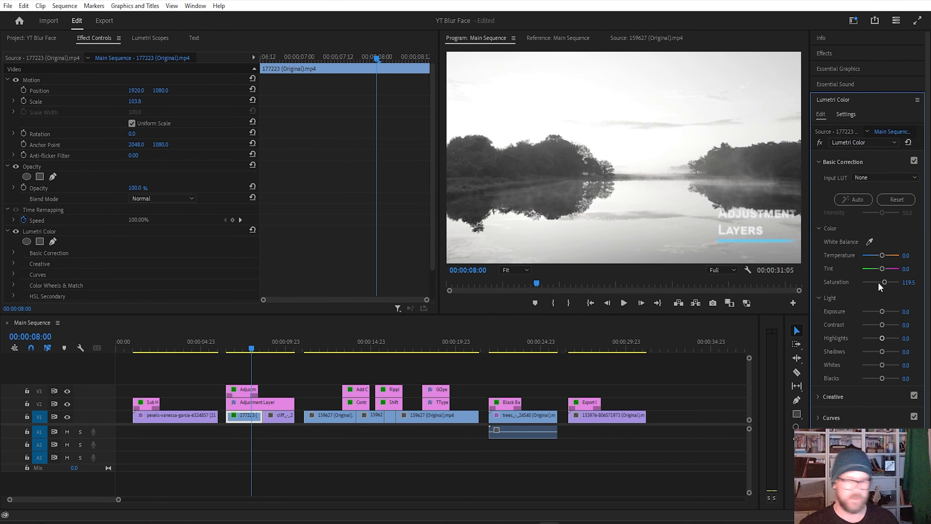
{"action": "double_click", "coordinate": [879, 286]}
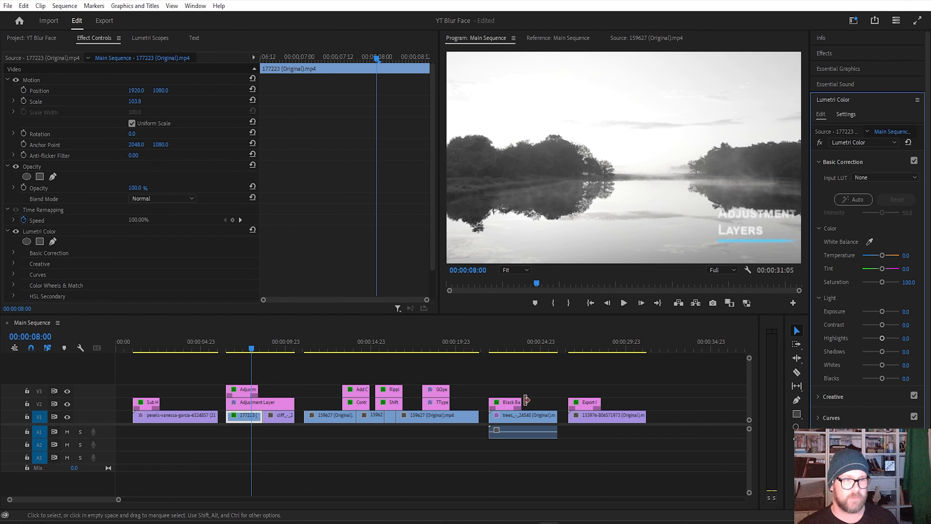
Step: Shorten the adjustment layer on V2 to the start of the lake clip and extend it back to the cliff clip's end
{"action": "left_click", "coordinate": [262, 405]}
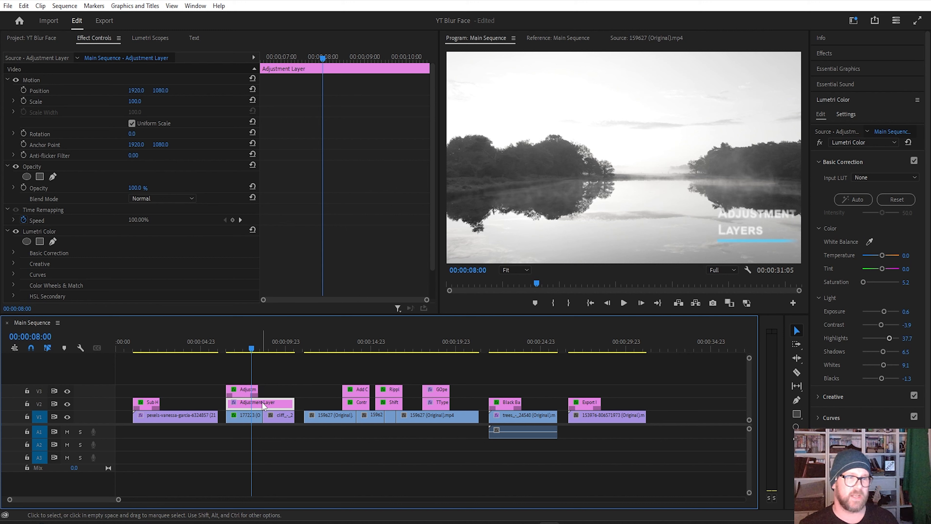
{"action": "left_click_drag", "start_coordinate": [294, 402], "coordinate": [240, 402]}
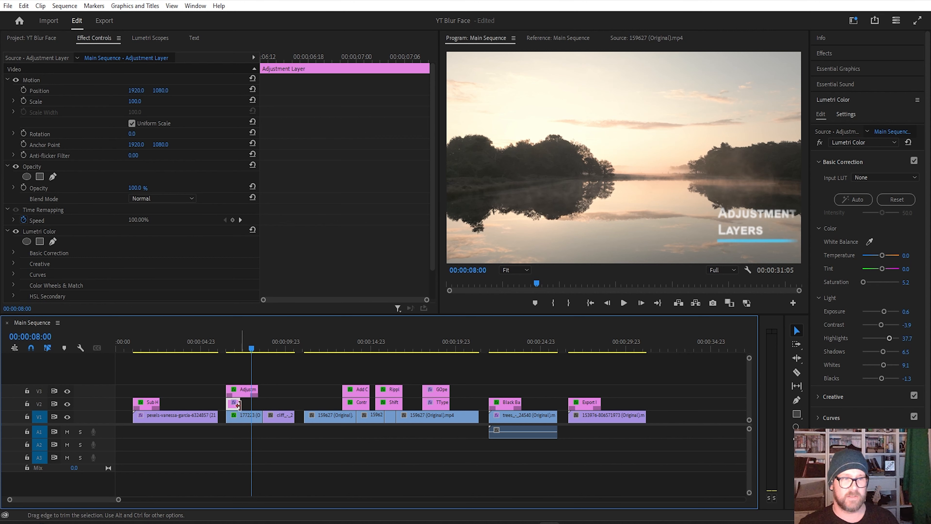
{"action": "left_click_drag", "start_coordinate": [235, 404], "coordinate": [294, 414]}
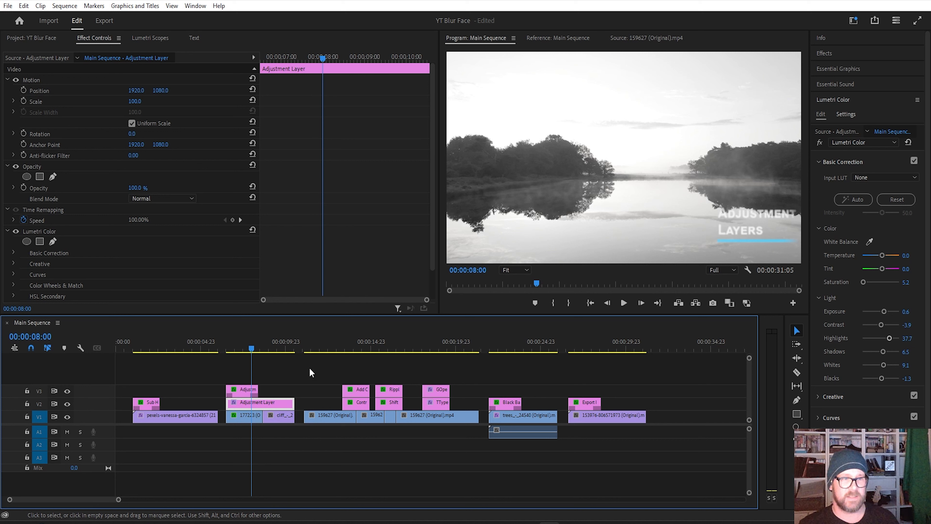
Step: Create a new 3840 × 2160, 23.976 fps adjustment layer with square pixels in the Adjustment Layers bin
{"action": "left_click", "coordinate": [41, 39]}
{"action": "double_click", "coordinate": [128, 107]}
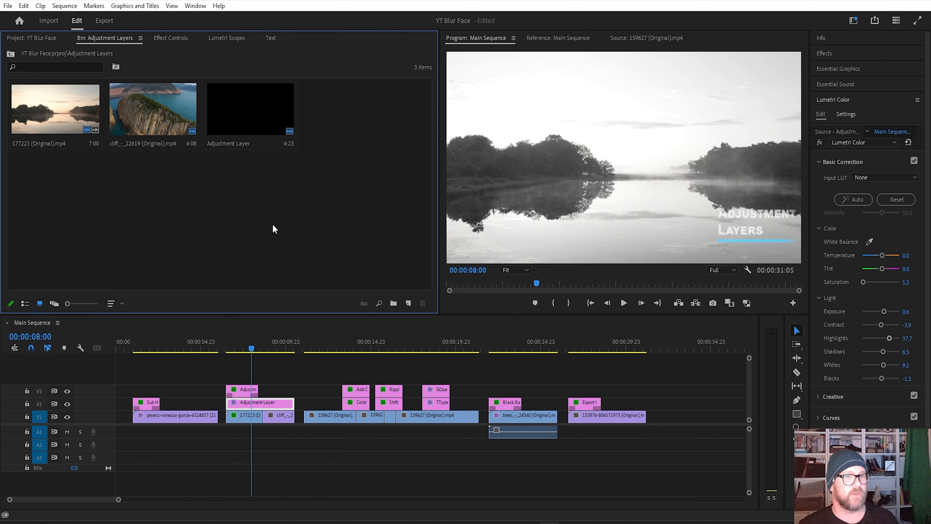
{"action": "right_click", "coordinate": [153, 181]}
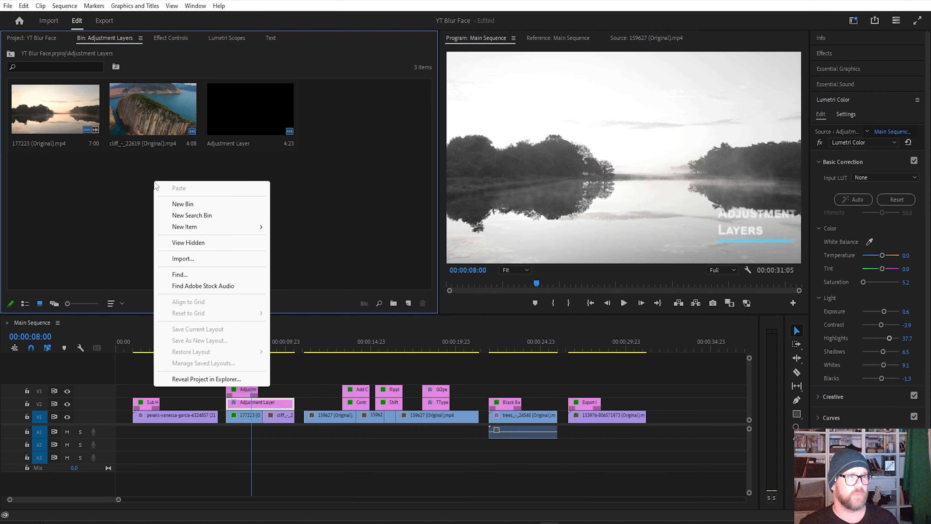
{"action": "mouse_move", "coordinate": [237, 227]}
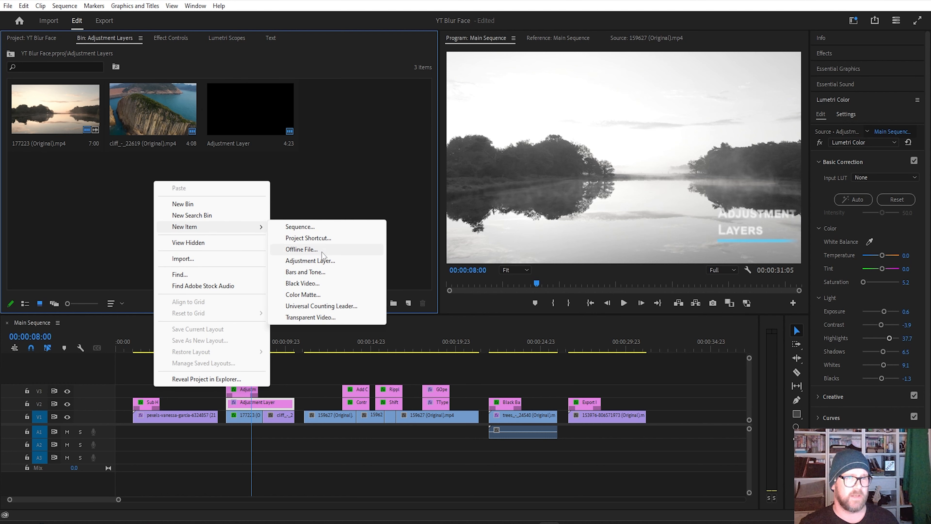
{"action": "left_click", "coordinate": [327, 260]}
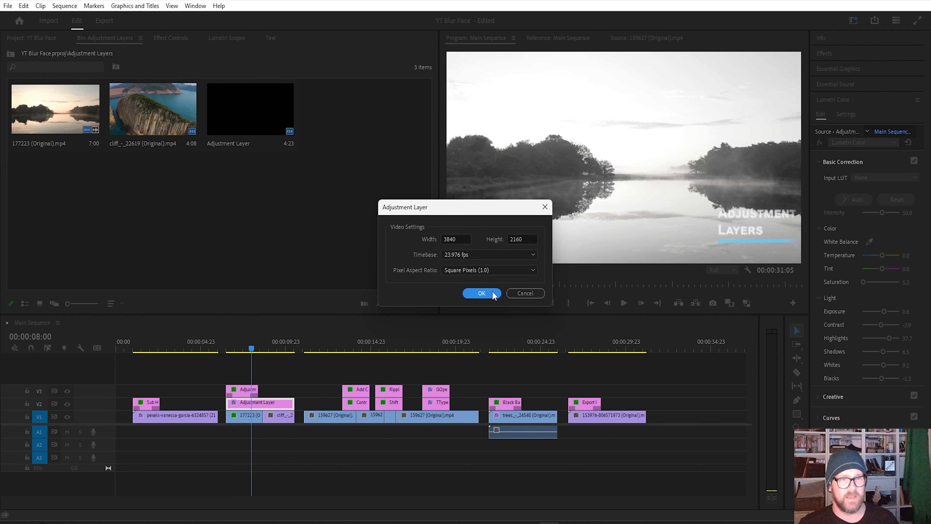
{"action": "left_click", "coordinate": [481, 293]}
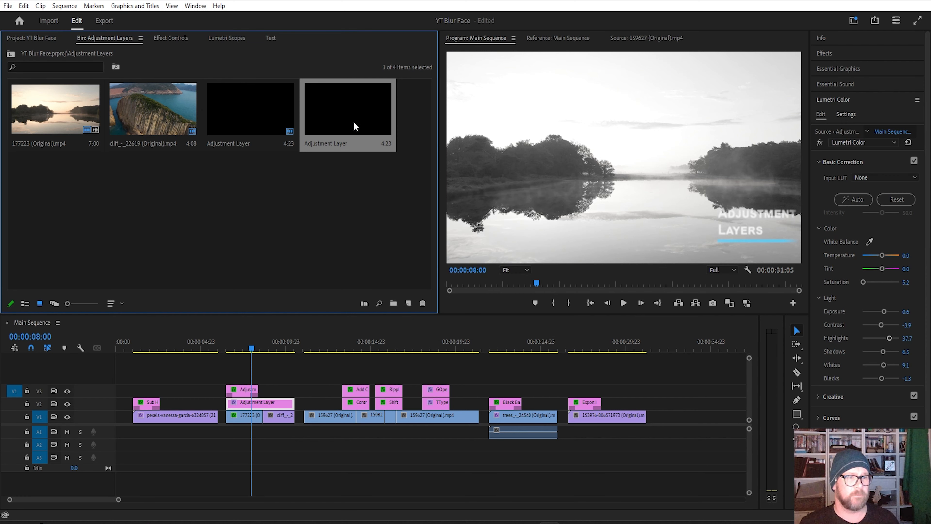
{"action": "left_click", "coordinate": [366, 211]}
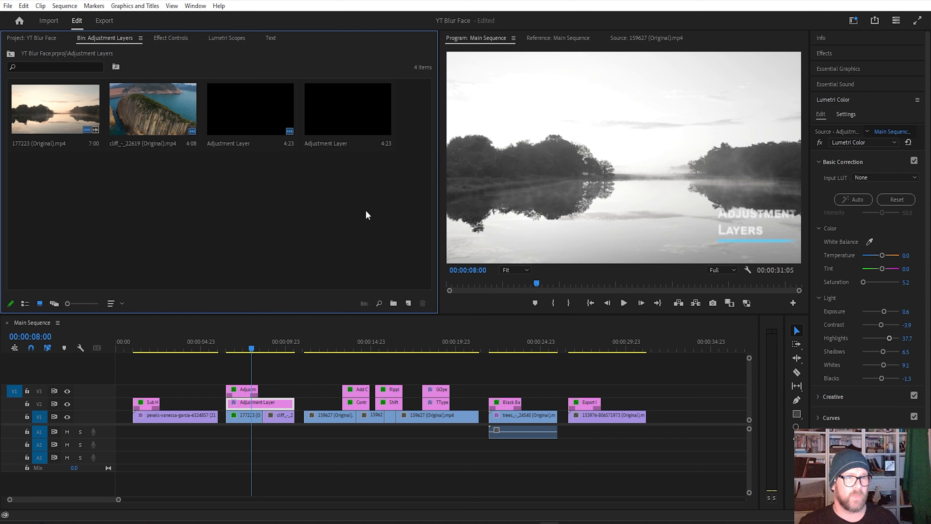
{"action": "left_click", "coordinate": [408, 305]}
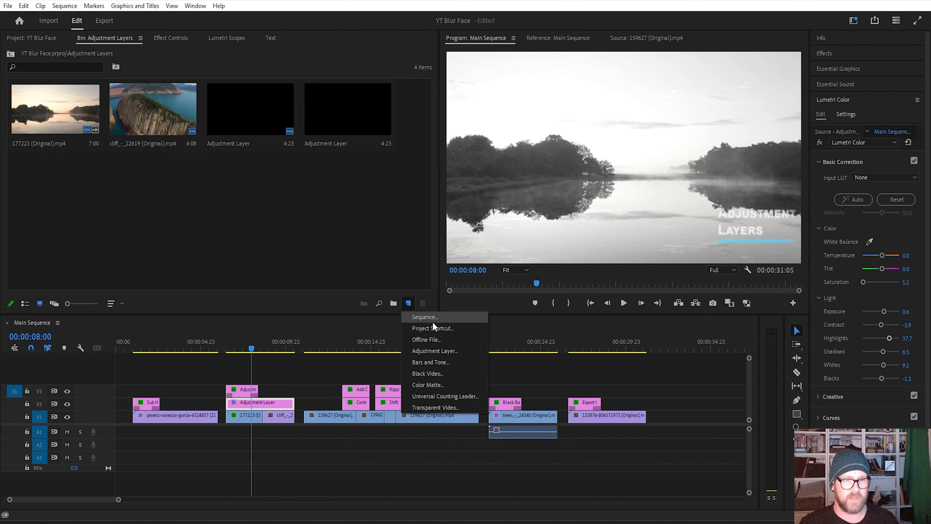
{"action": "left_click", "coordinate": [431, 350]}
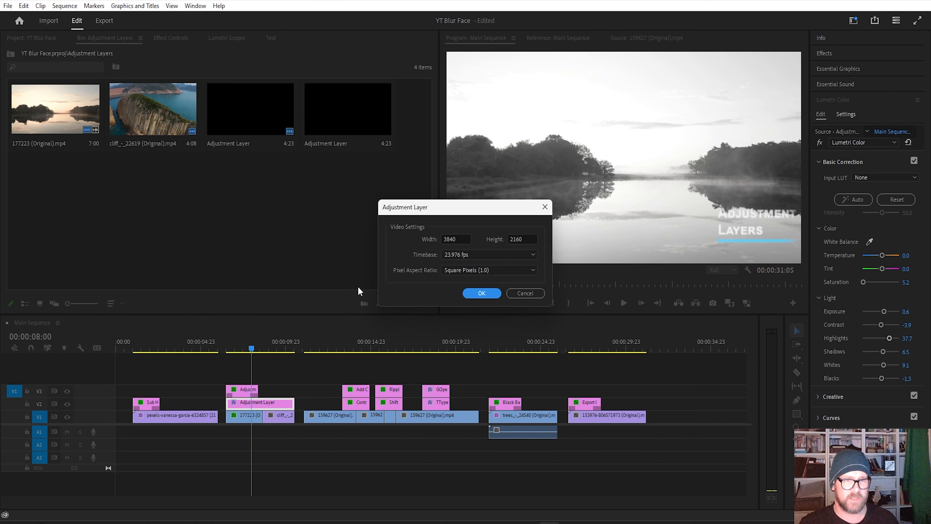
{"action": "left_click", "coordinate": [522, 297]}
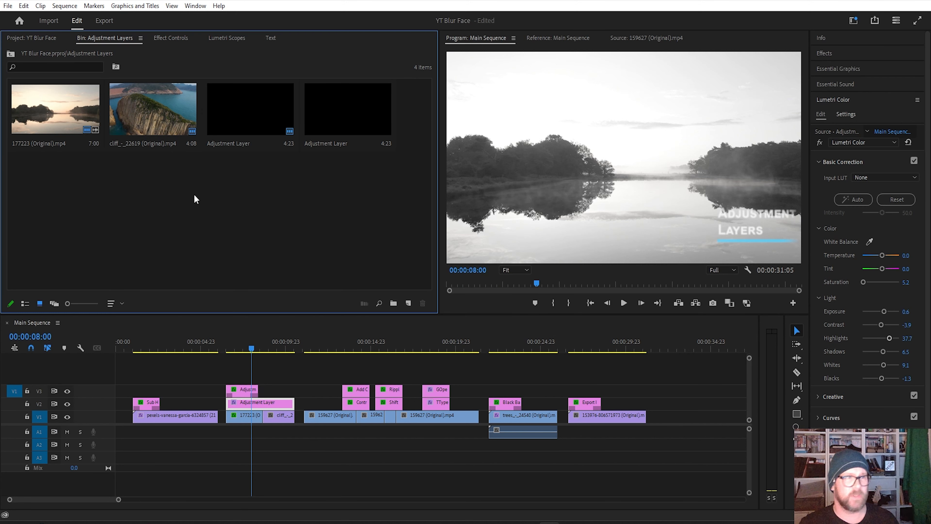
{"action": "left_click", "coordinate": [8, 5]}
{"action": "mouse_move", "coordinate": [23, 5]}
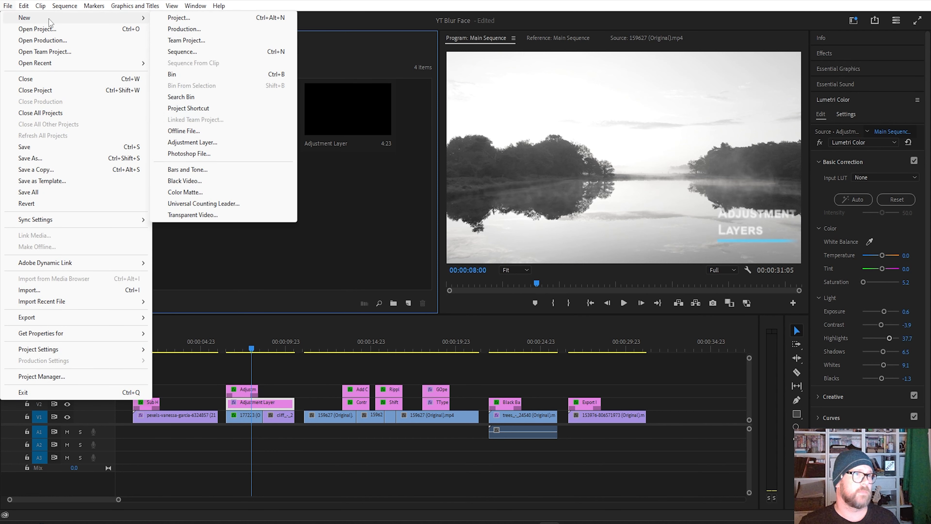
{"action": "mouse_move", "coordinate": [148, 21]}
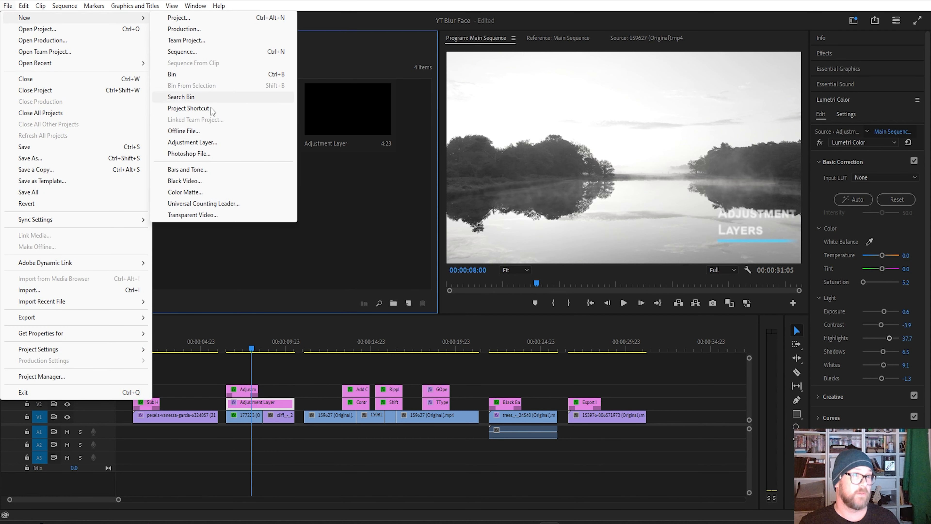
{"action": "left_click", "coordinate": [230, 142]}
Step: Delete the unused second adjustment layer from the Adjustment Layers bin
{"action": "left_click", "coordinate": [326, 90]}
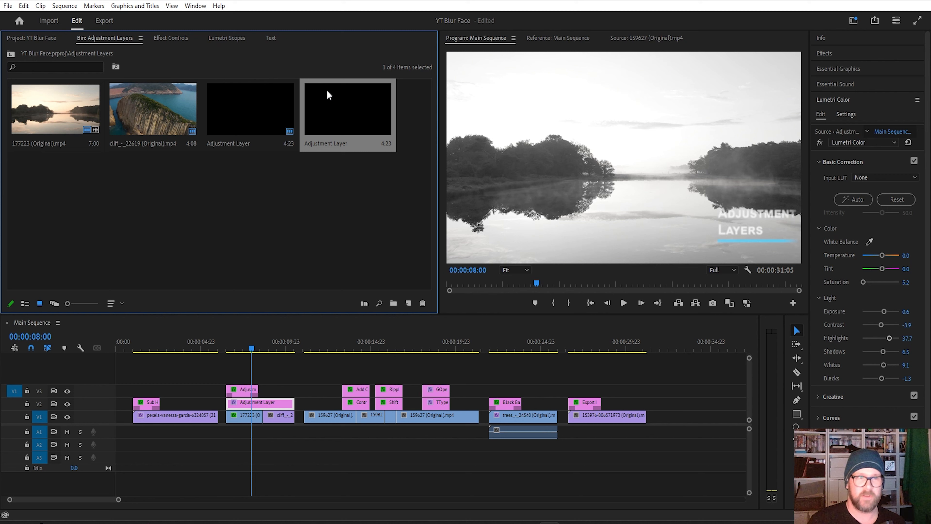
{"action": "key", "text": "Delete"}
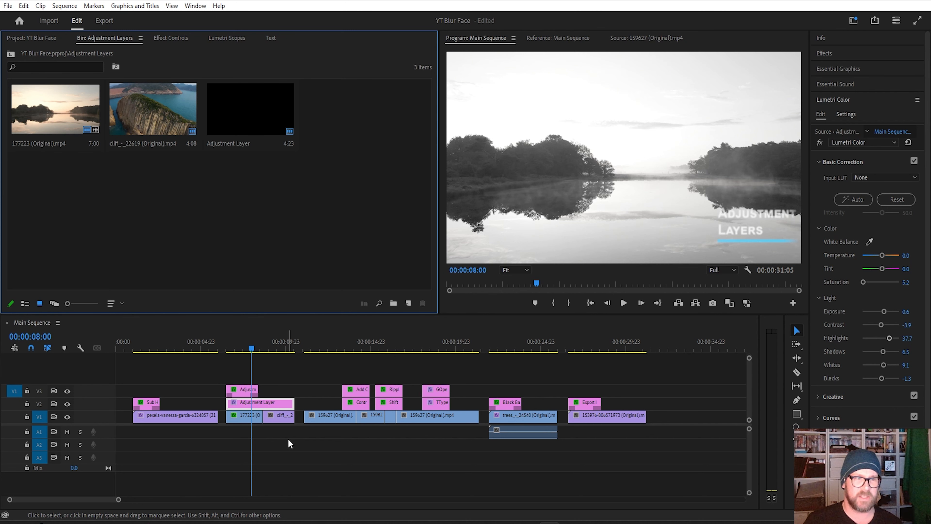
Step: Add a cut to the first 159627 waterfall clip on V1 at 00:00:13:15
{"action": "left_click_drag", "start_coordinate": [299, 345], "coordinate": [356, 356]}
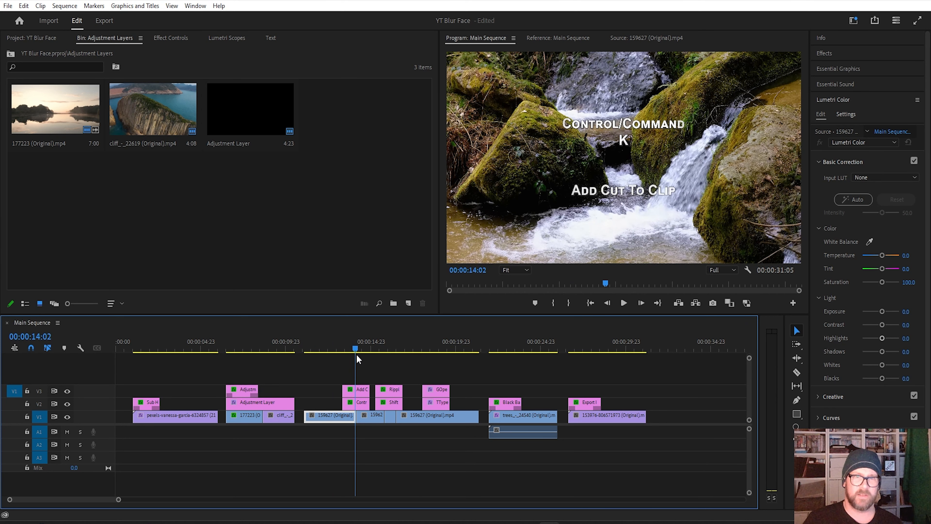
{"action": "left_click_drag", "start_coordinate": [357, 355], "coordinate": [348, 369]}
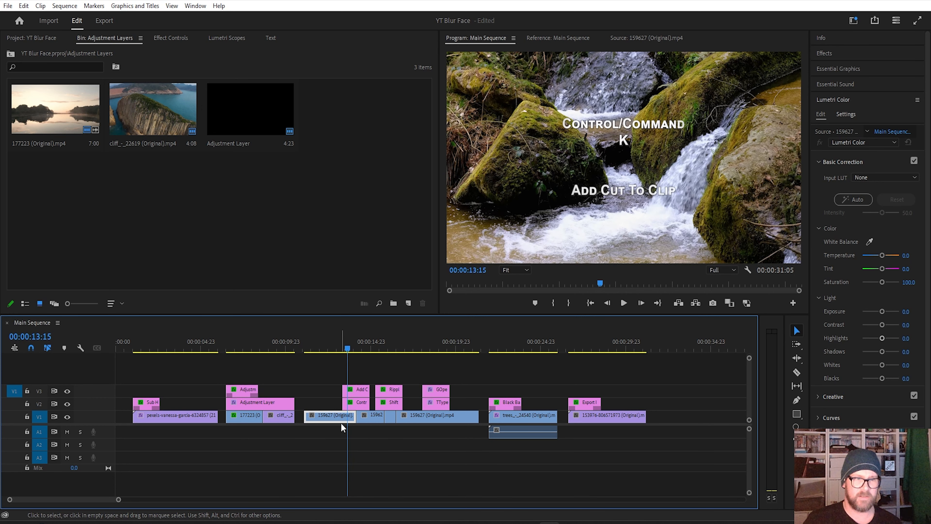
{"action": "key", "text": "ctrl+k"}
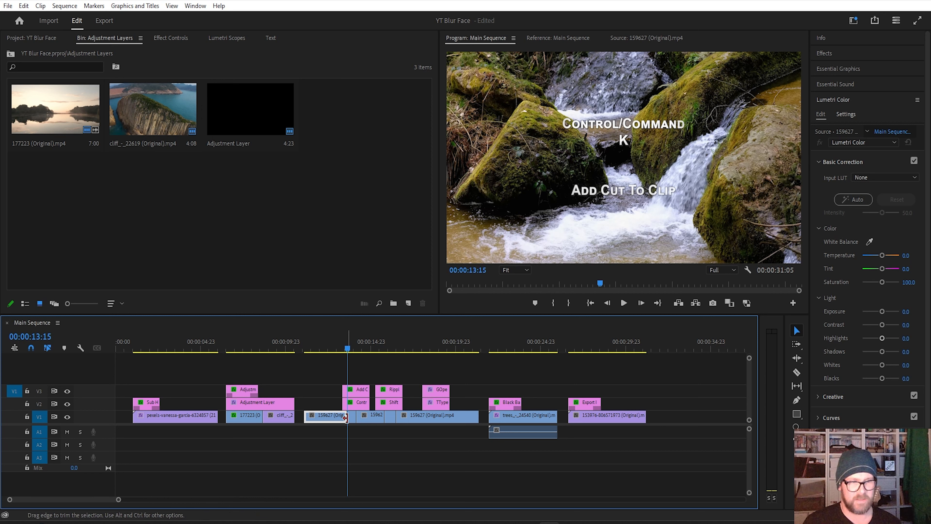
Step: Cut the waterfall footage on V1 at 00:00:15:20 and ripple delete the short piece between that cut and the following one
{"action": "left_click", "coordinate": [335, 351]}
{"action": "left_click_drag", "start_coordinate": [334, 352], "coordinate": [391, 355]}
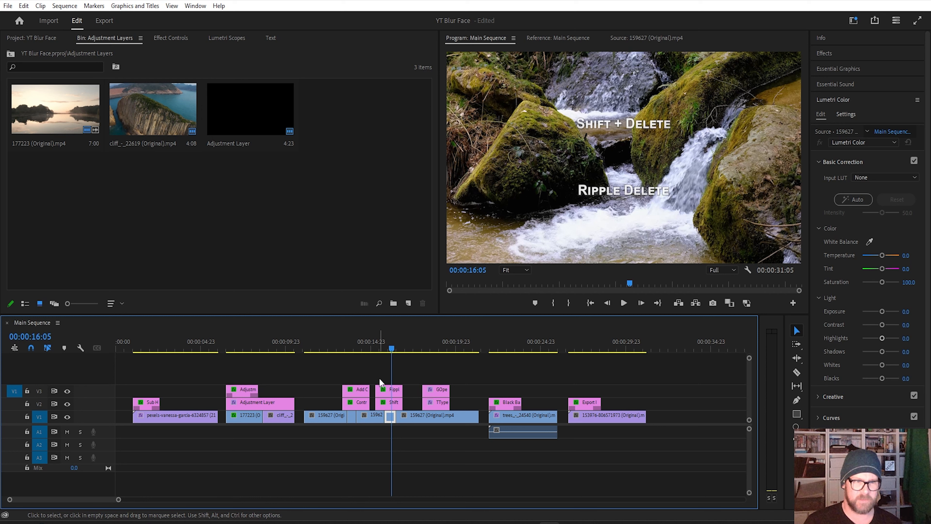
{"action": "right_click", "coordinate": [391, 419]}
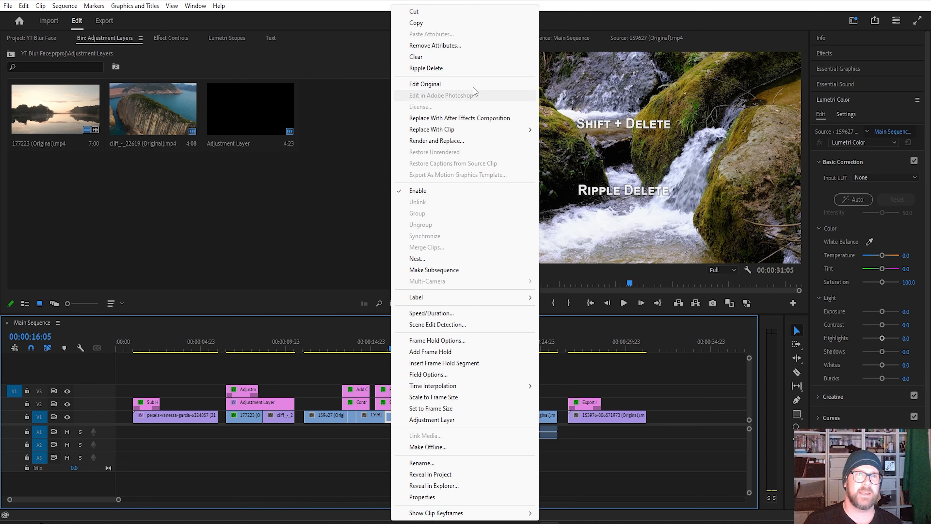
{"action": "left_click", "coordinate": [465, 70]}
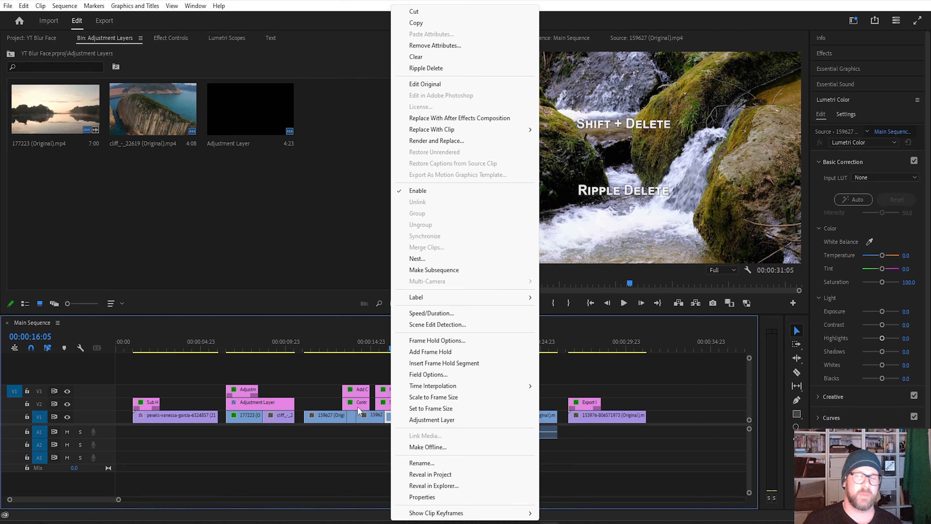
{"action": "left_click", "coordinate": [390, 418]}
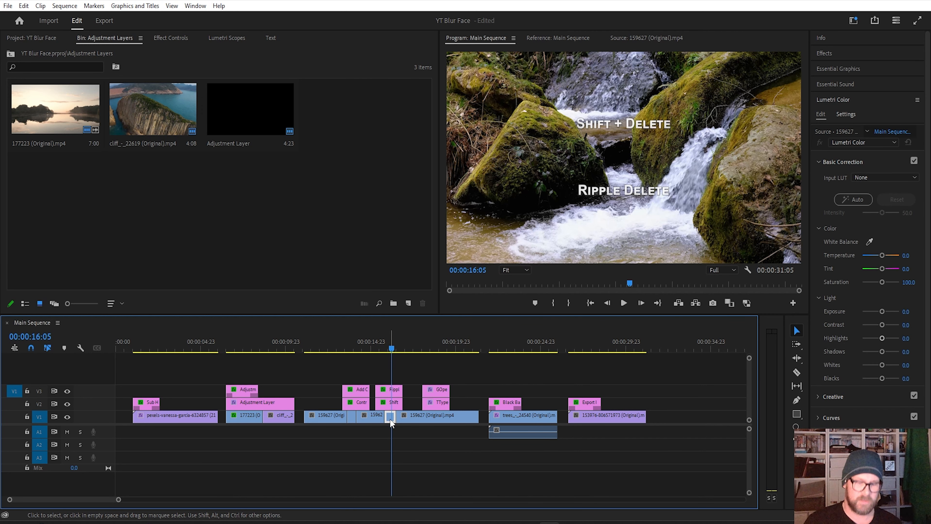
{"action": "key", "text": "shift"}
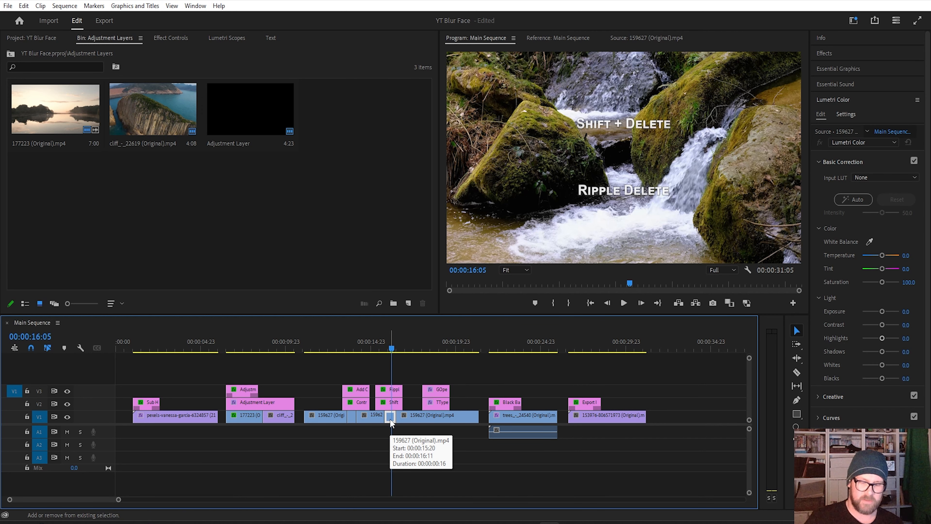
{"action": "key", "text": "shift+Delete"}
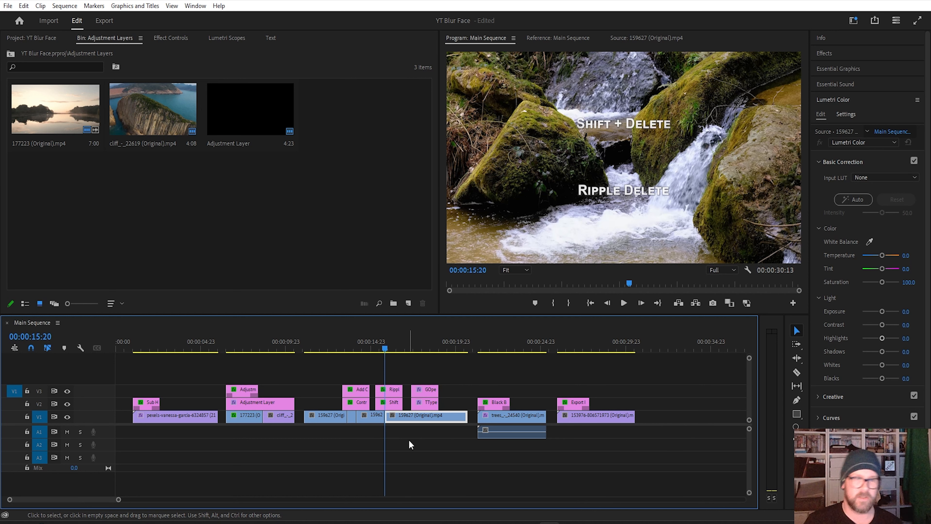
Step: Try the Type, Razor and Track Select Forward tools at 00:00:18:02, selecting all clips after the waterfall footage, and return to the Selection tool
{"action": "left_click_drag", "start_coordinate": [420, 342], "coordinate": [425, 343]}
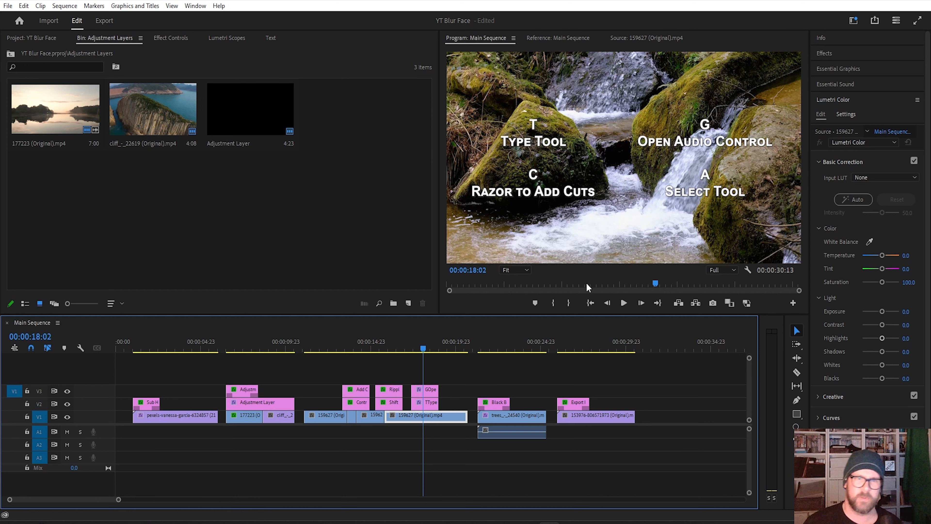
{"action": "key", "text": "t"}
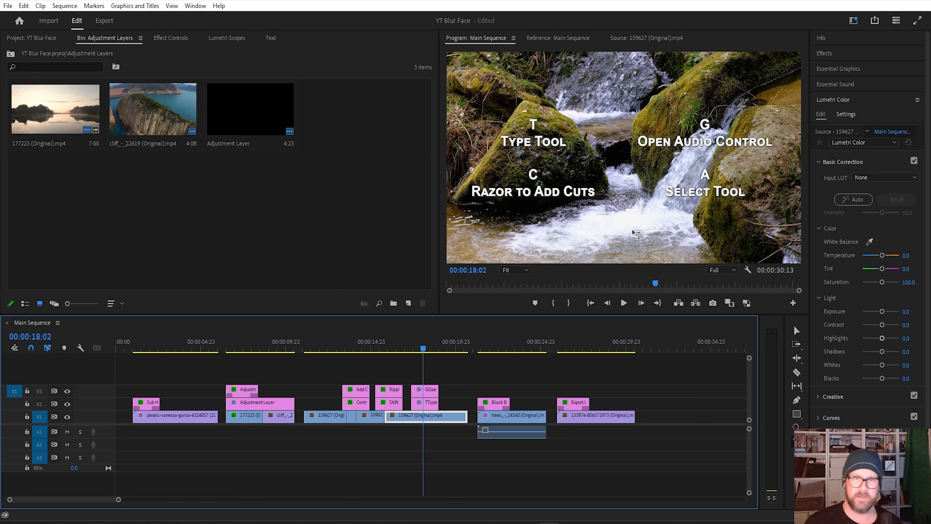
{"action": "key", "text": "c"}
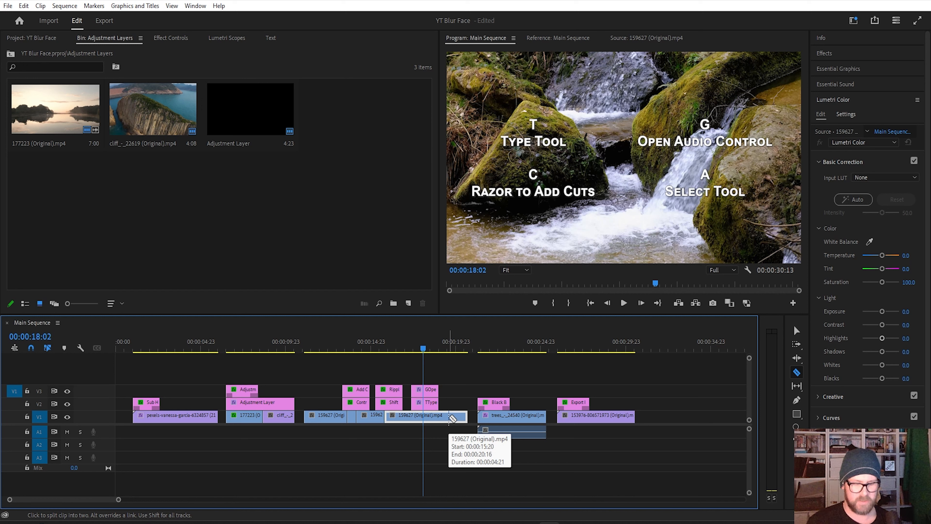
{"action": "key", "text": "v"}
{"action": "key", "text": "a"}
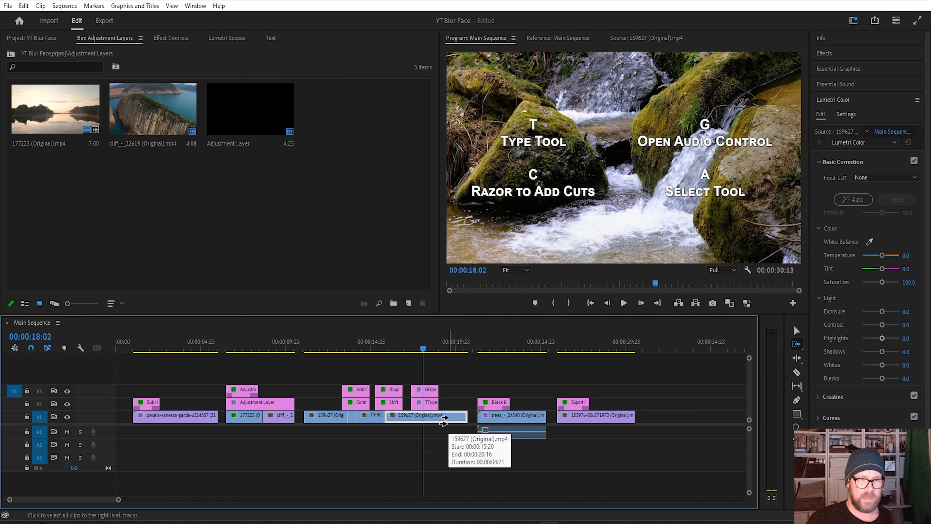
{"action": "left_click", "coordinate": [448, 419]}
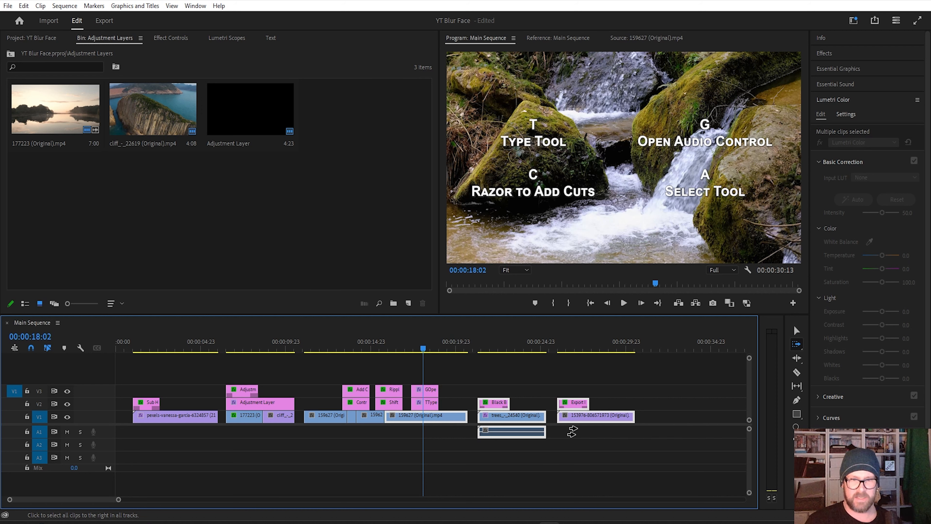
{"action": "key", "text": "v"}
Step: Review the Set Gain, Adjust Gain and Normalize Max Peak options of Audio Gain for the trees clip, and cancel
{"action": "left_click", "coordinate": [524, 420]}
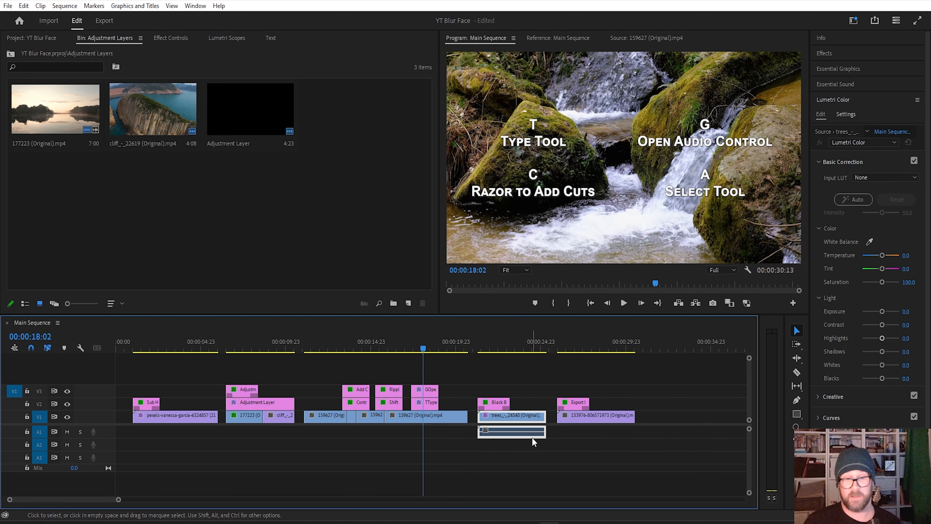
{"action": "key", "text": "g"}
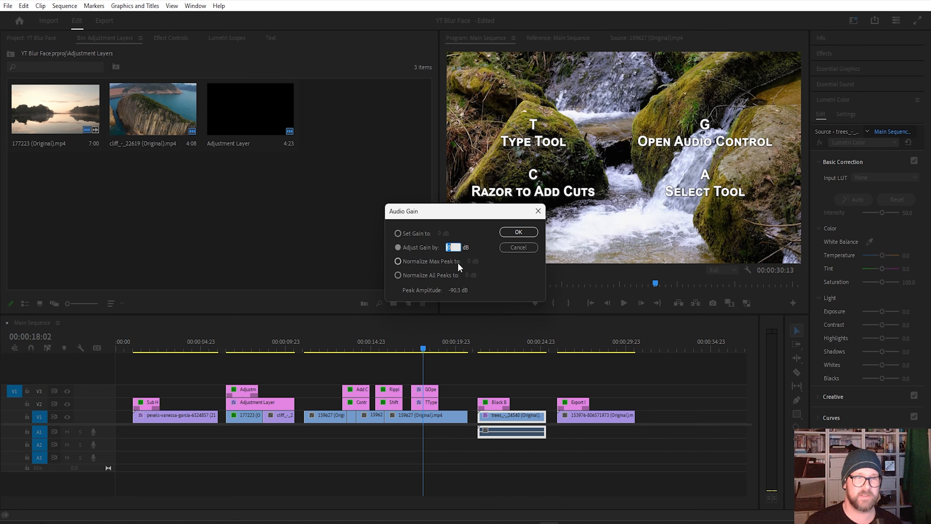
{"action": "left_click", "coordinate": [402, 234]}
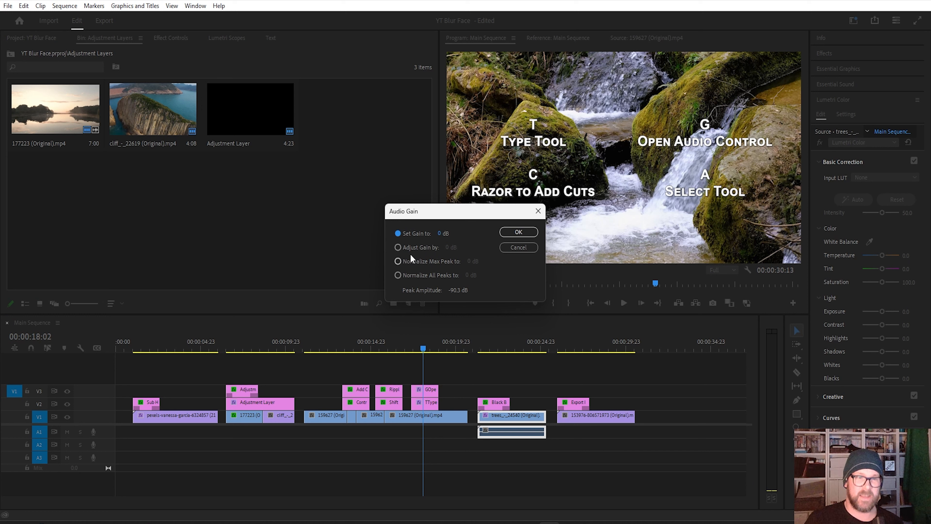
{"action": "left_click", "coordinate": [399, 246]}
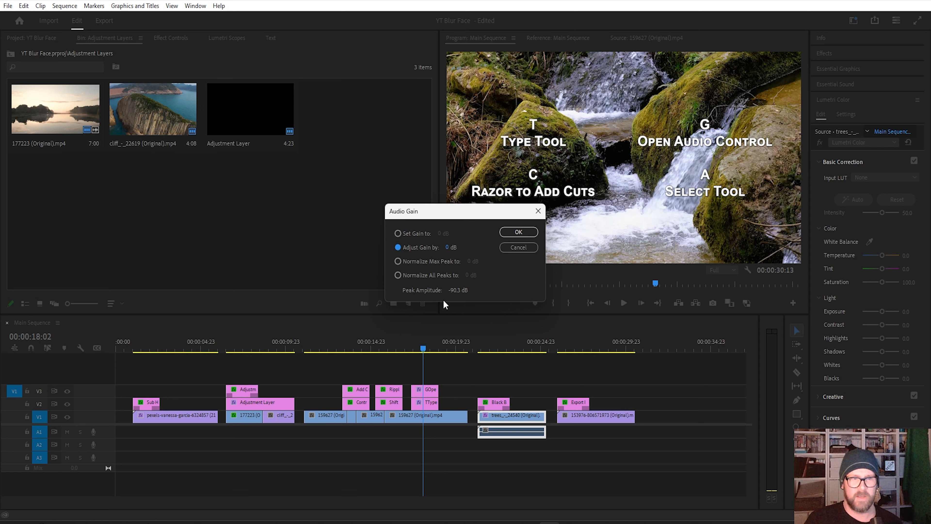
{"action": "left_click", "coordinate": [397, 261]}
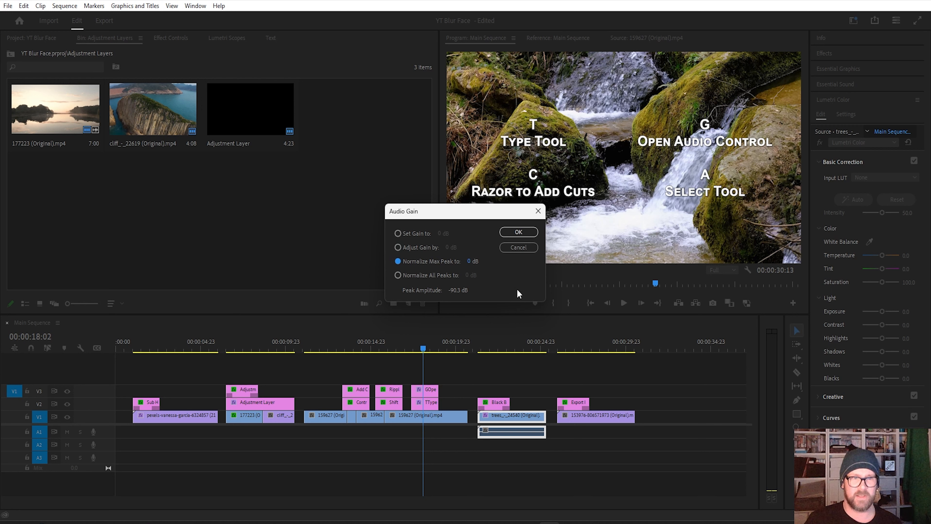
{"action": "left_click", "coordinate": [527, 248]}
Step: Select all V1 clips together with the A1 audio, view their Audio Gain options, and cancel
{"action": "left_click_drag", "start_coordinate": [649, 433], "coordinate": [123, 426]}
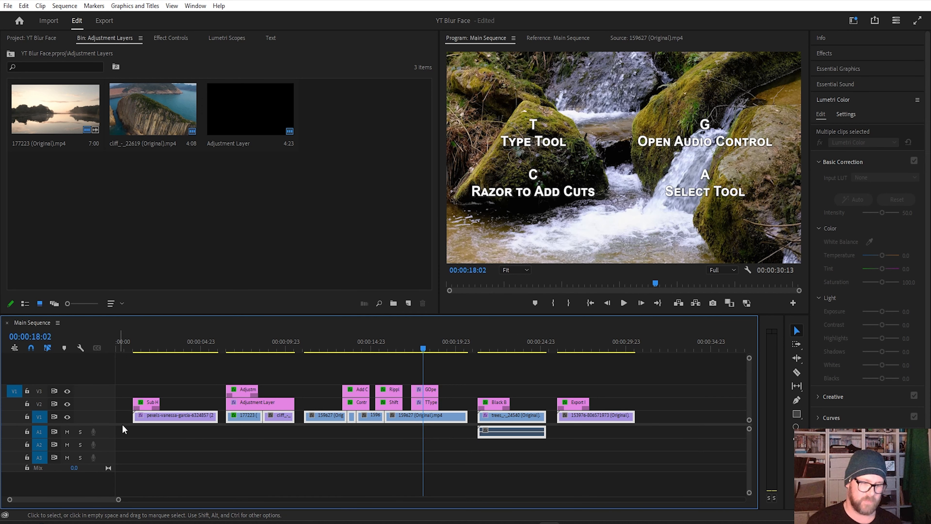
{"action": "key", "text": "g"}
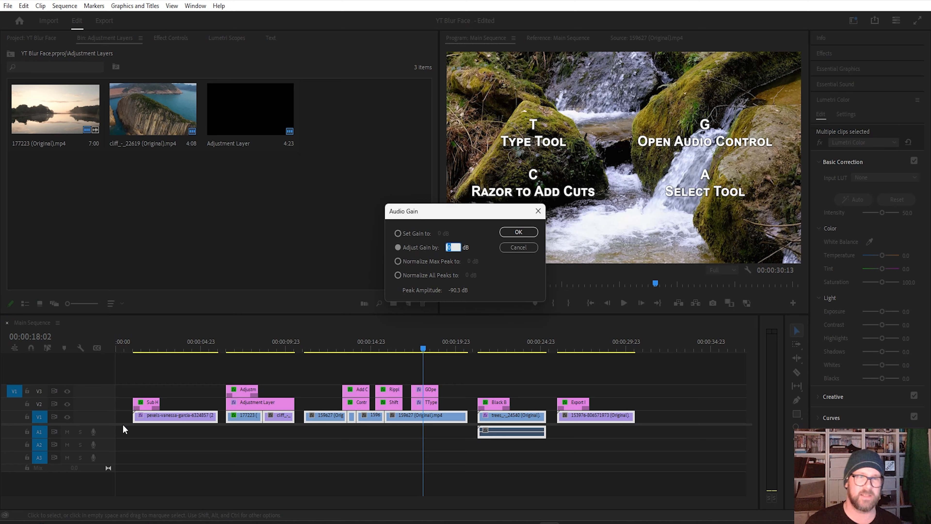
{"action": "left_click", "coordinate": [520, 250]}
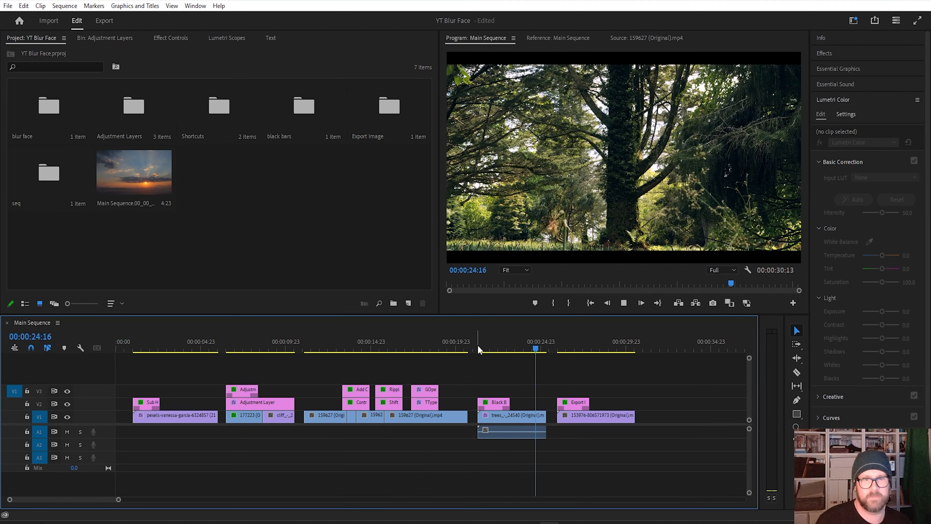
Step: Stop playback, move the playhead to 00:00:22:02 and show the trees clip's effect settings
{"action": "key", "text": "space"}
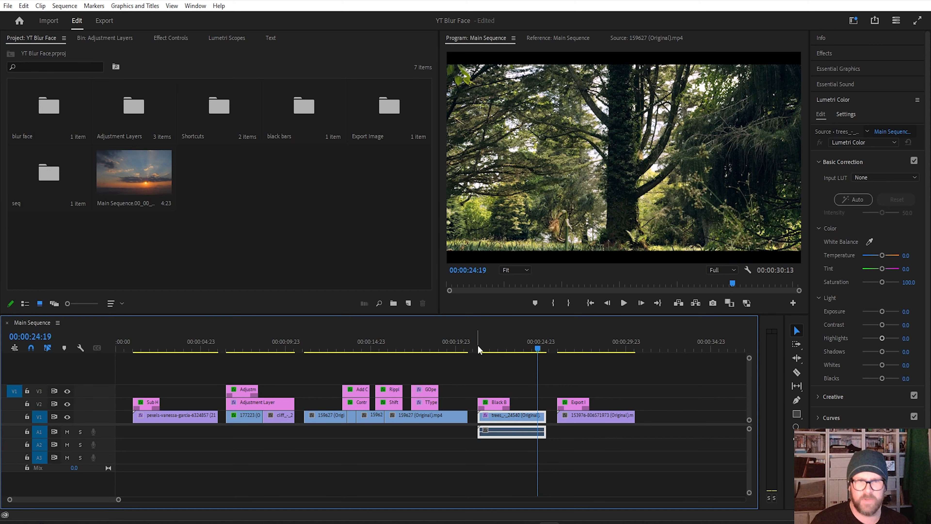
{"action": "left_click", "coordinate": [478, 346]}
{"action": "left_click", "coordinate": [491, 345]}
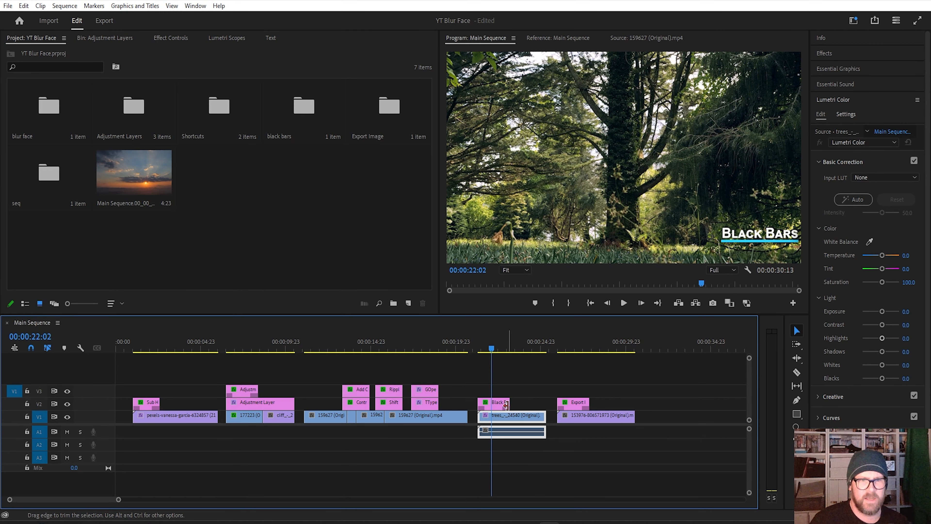
{"action": "left_click", "coordinate": [117, 37]}
{"action": "left_click", "coordinate": [177, 36]}
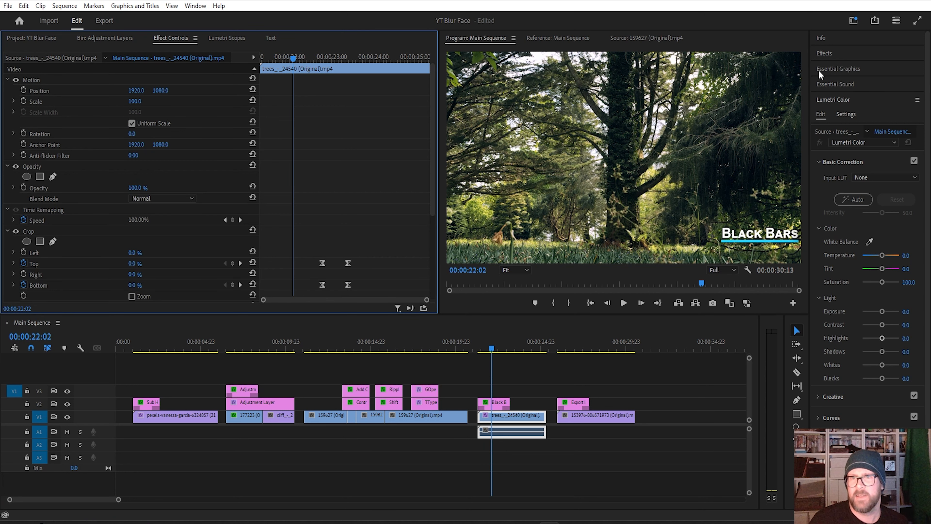
Step: Search the effects library for crop
{"action": "left_click", "coordinate": [828, 54]}
{"action": "left_click", "coordinate": [853, 66]}
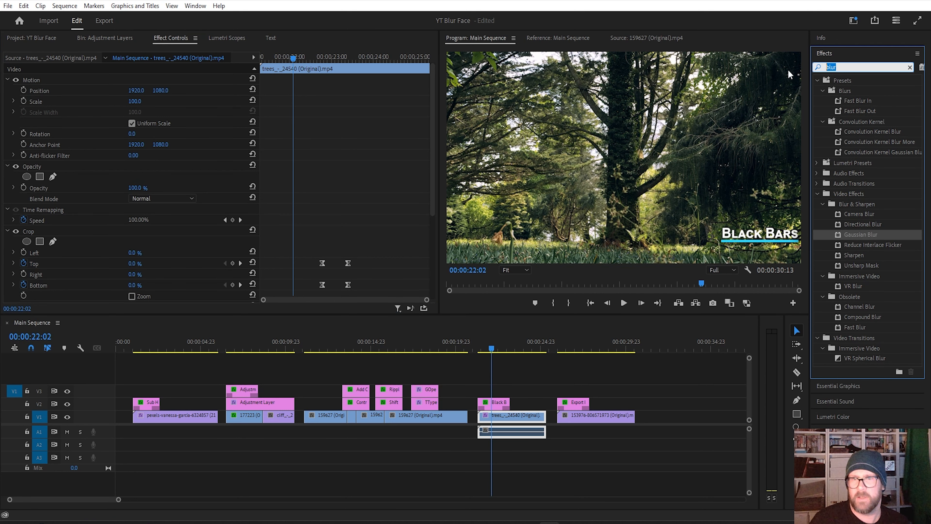
{"action": "type", "text": "crop"}
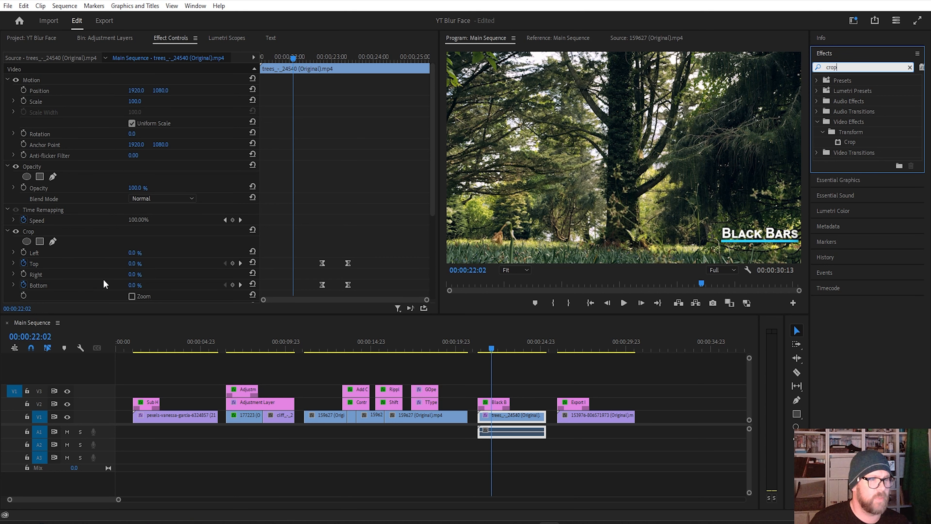
Step: At 00:00:23:18, delete the earlier pair of Crop keyframes and turn off keyframe animation for Top and Bottom on the trees clip
{"action": "left_click_drag", "start_coordinate": [293, 57], "coordinate": [348, 59]}
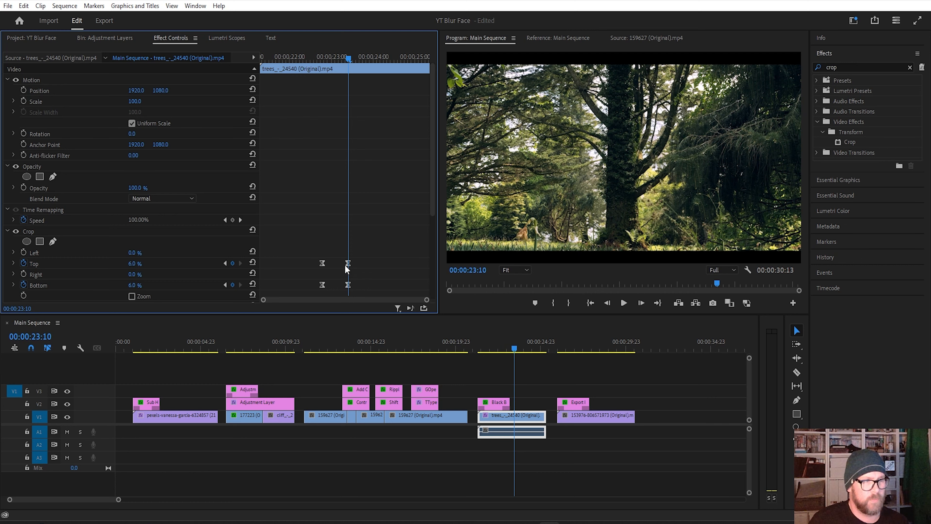
{"action": "mouse_move", "coordinate": [349, 60]}
{"action": "left_mouse_down"}
{"action": "mouse_move", "coordinate": [293, 60]}
{"action": "mouse_move", "coordinate": [363, 71]}
{"action": "left_mouse_up"}
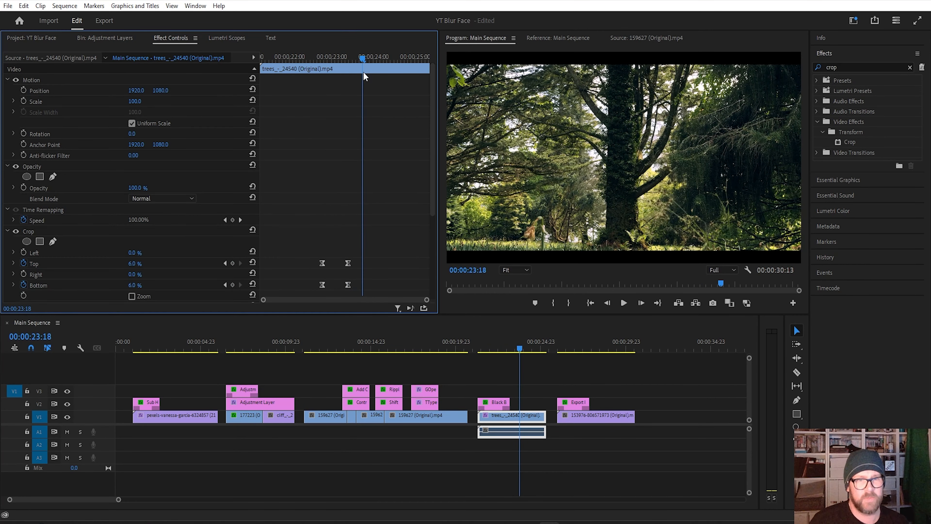
{"action": "left_click_drag", "start_coordinate": [306, 231], "coordinate": [334, 284]}
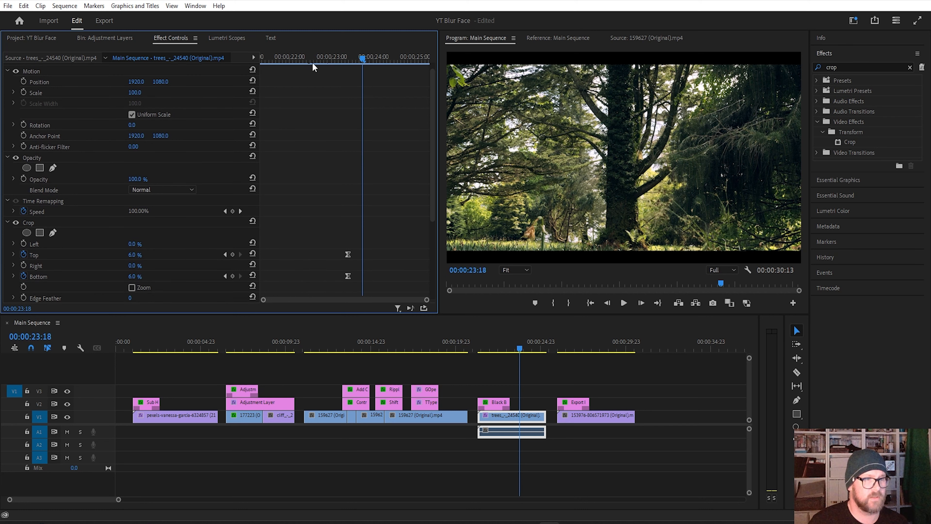
{"action": "left_click", "coordinate": [23, 254]}
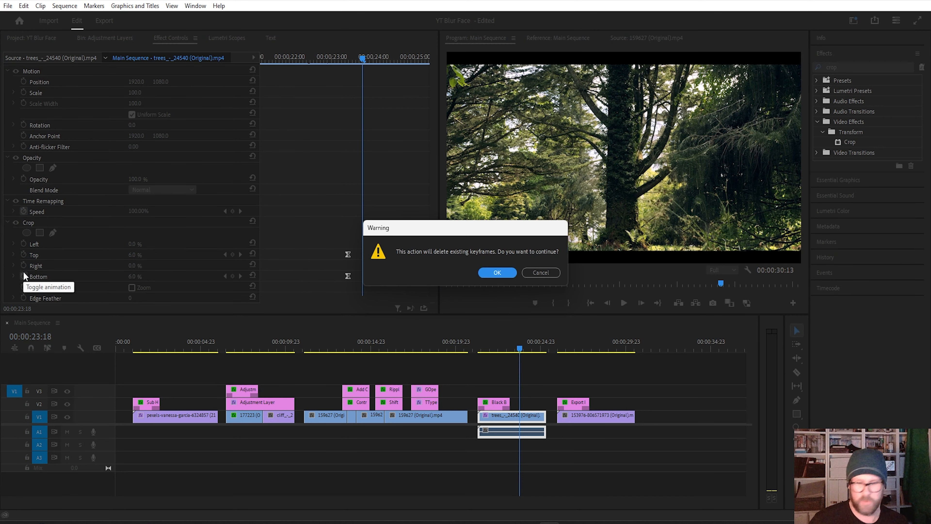
{"action": "key", "text": "Return"}
{"action": "left_click", "coordinate": [22, 275]}
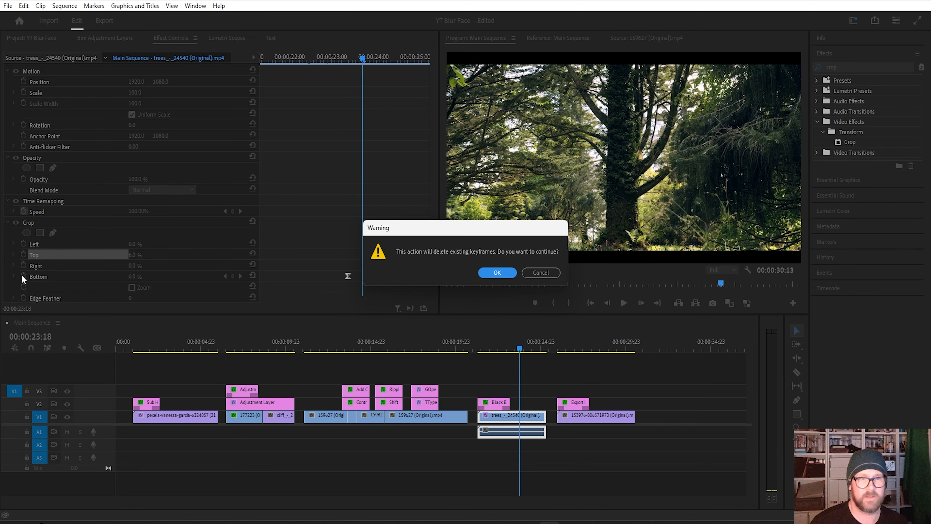
{"action": "key", "text": "Return"}
Step: Go to 00:00:22:06 and set the trees clip's Crop effect to 10% Top and 10% Bottom
{"action": "left_click_drag", "start_coordinate": [350, 59], "coordinate": [302, 88]}
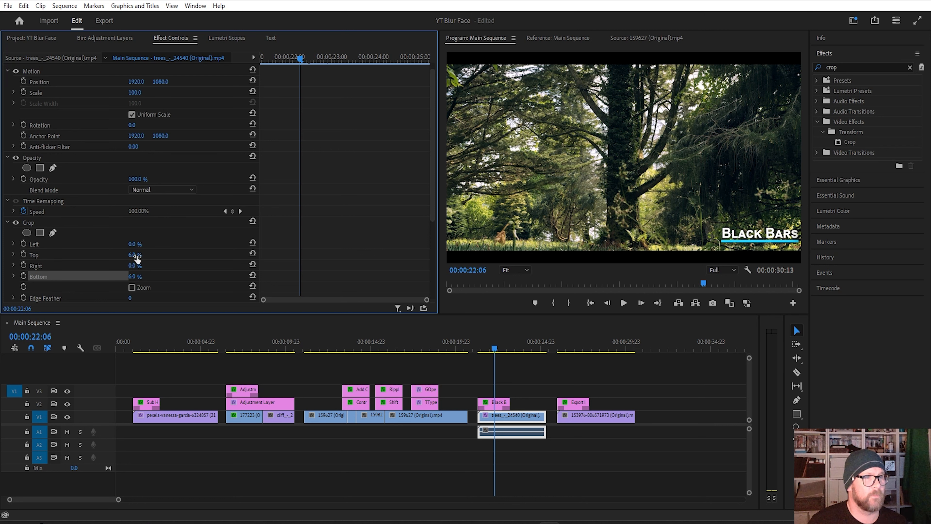
{"action": "left_click", "coordinate": [131, 239]}
{"action": "type", "text": "10"}
{"action": "key", "text": "Tab"}
{"action": "key", "text": "Tab"}
{"action": "type", "text": "10"}
{"action": "key", "text": "Return"}
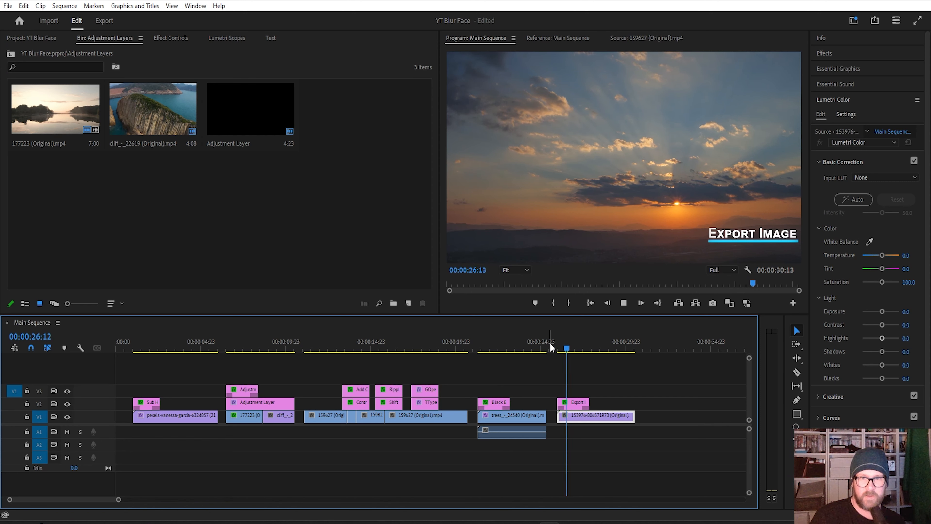
Step: Stop playback and export the sunset frame at 00:00:28:18 as a PNG still that is imported into the project
{"action": "key", "text": "space"}
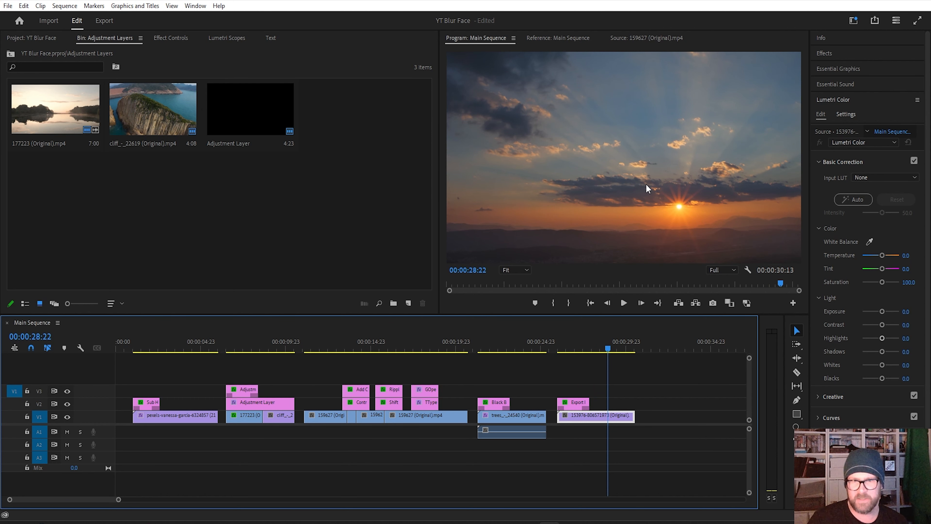
{"action": "mouse_move", "coordinate": [608, 343]}
{"action": "left_mouse_down"}
{"action": "mouse_move", "coordinate": [583, 341]}
{"action": "mouse_move", "coordinate": [605, 344]}
{"action": "left_mouse_up"}
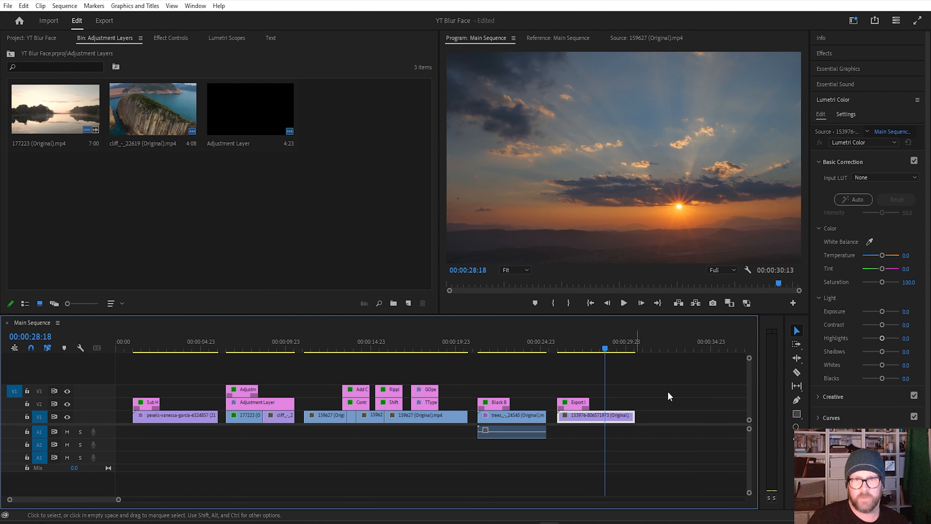
{"action": "left_click", "coordinate": [713, 303]}
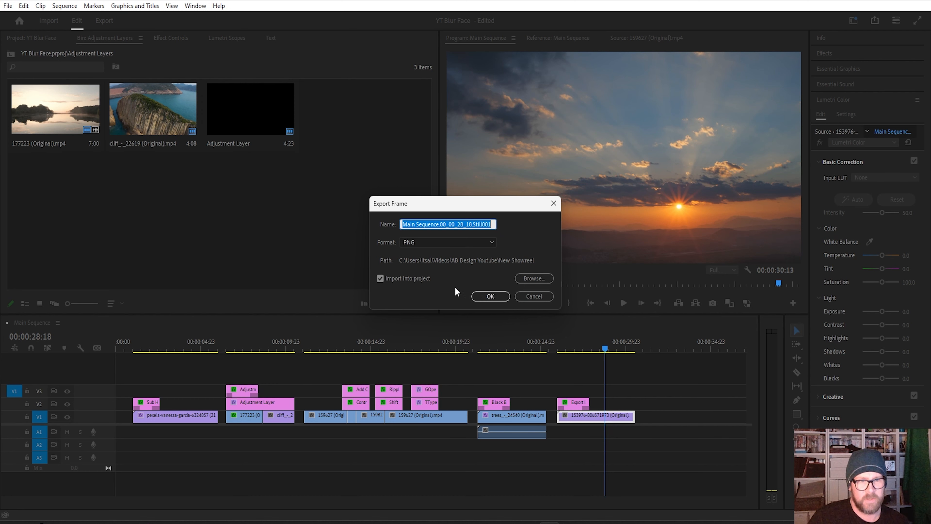
{"action": "left_click", "coordinate": [489, 243]}
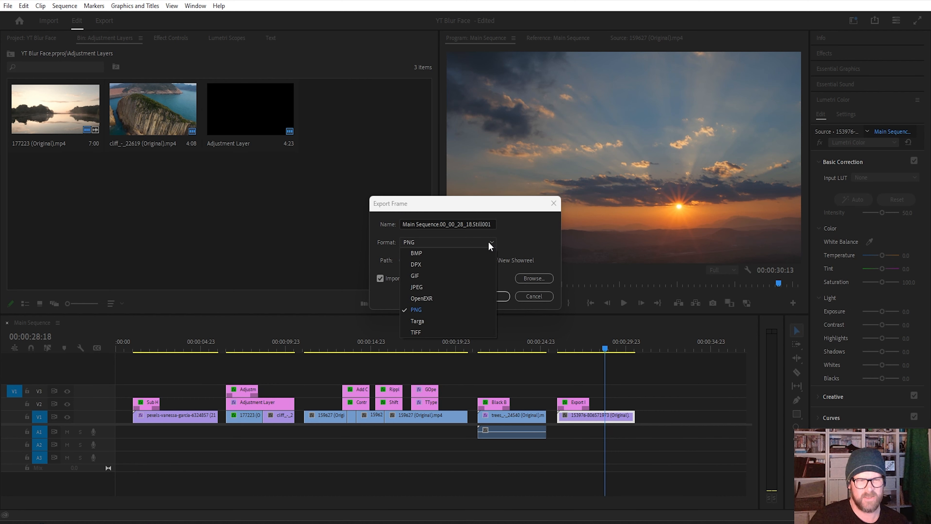
{"action": "left_click", "coordinate": [489, 242]}
{"action": "left_click", "coordinate": [485, 296]}
Step: Locate the exported still in the YT Blur Face project, examine its file type and image size in its properties, and close them
{"action": "left_click", "coordinate": [43, 38]}
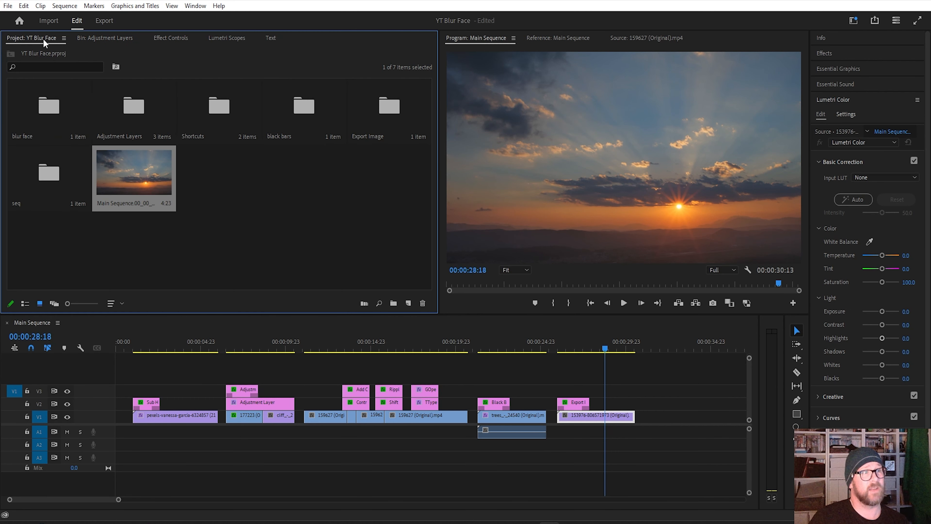
{"action": "left_click", "coordinate": [246, 219]}
{"action": "left_click", "coordinate": [153, 164]}
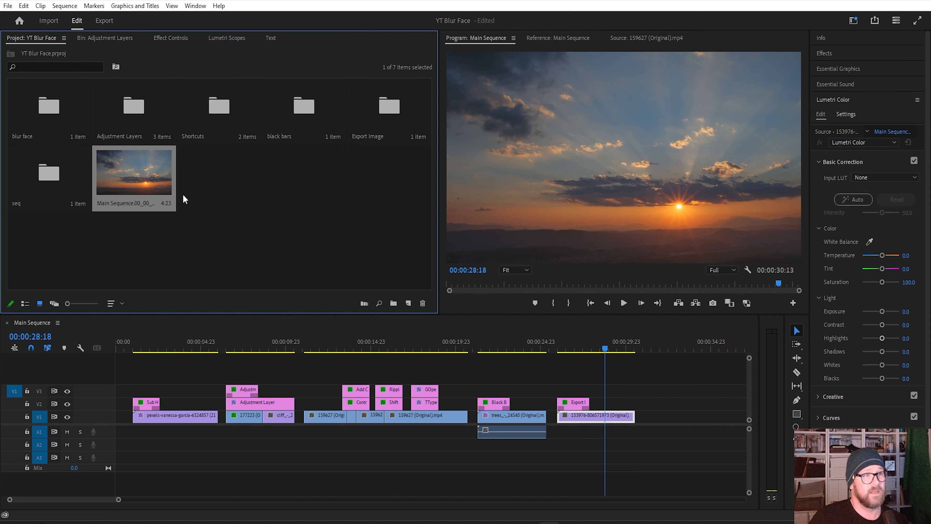
{"action": "right_click", "coordinate": [142, 184]}
{"action": "left_click", "coordinate": [186, 125]}
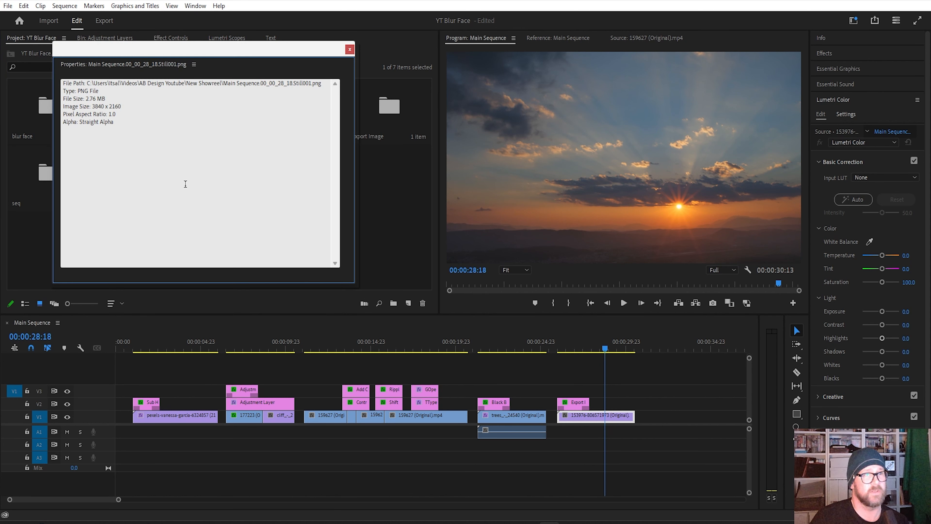
{"action": "left_click_drag", "start_coordinate": [78, 91], "coordinate": [111, 93]}
{"action": "left_click", "coordinate": [240, 134]}
{"action": "left_click", "coordinate": [352, 51]}
{"action": "left_click", "coordinate": [221, 224]}
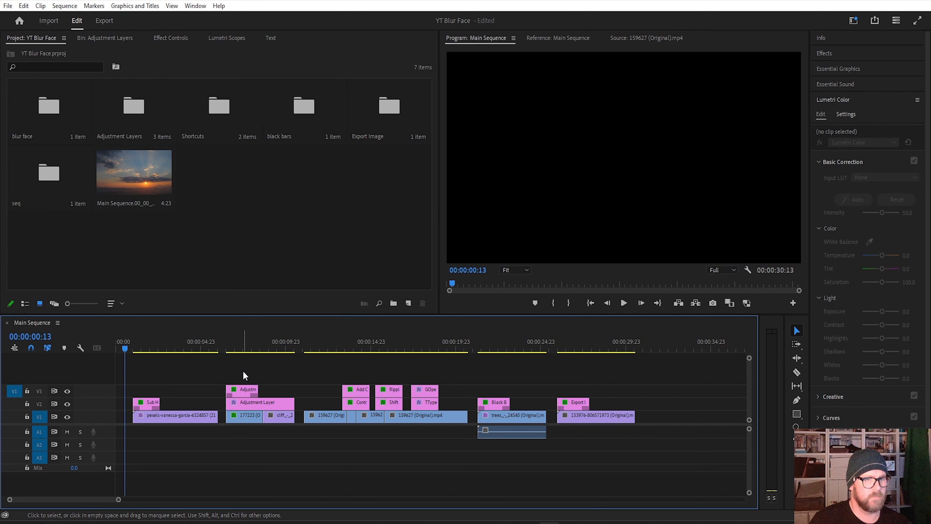